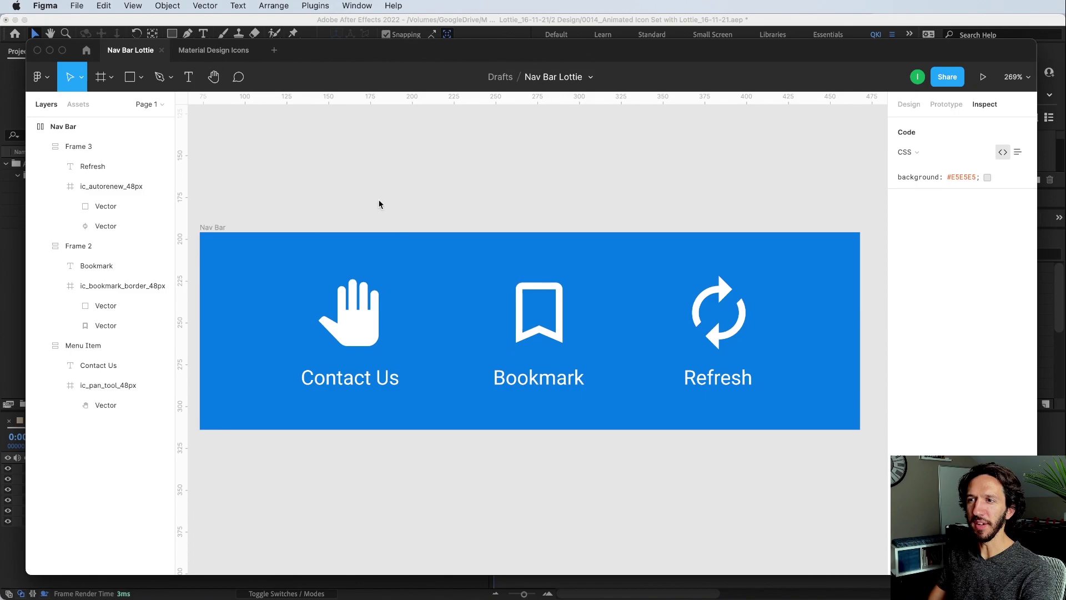
Step: Inspect the menu items in the Figma design and their elements in Chrome's static nav bar page, and view the NavBar Lottied page
{"action": "left_click", "coordinate": [345, 313]}
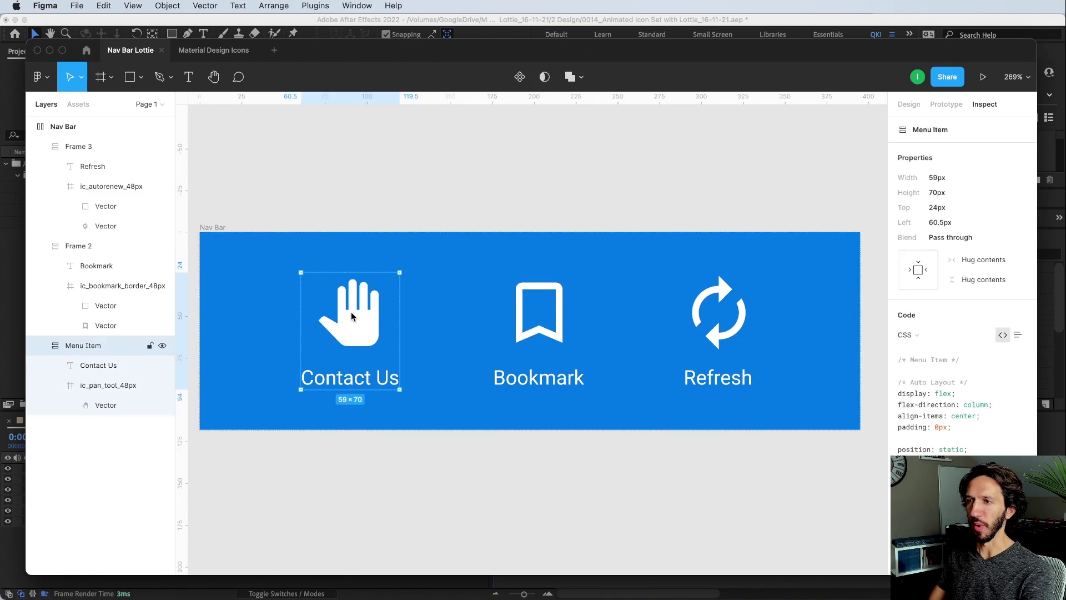
{"action": "left_click", "coordinate": [555, 322]}
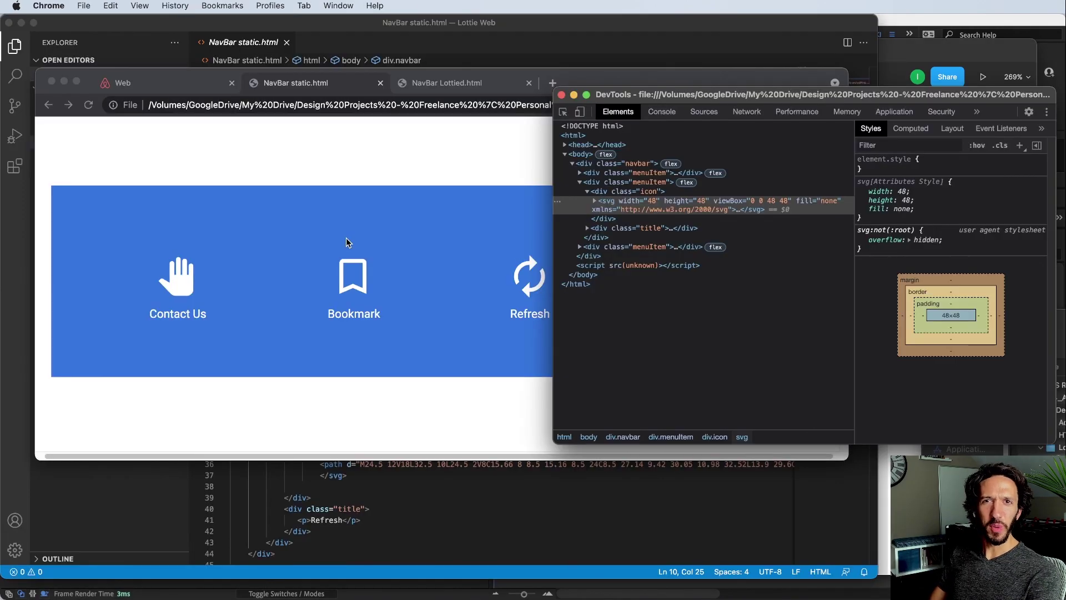
{"action": "left_click", "coordinate": [611, 191]}
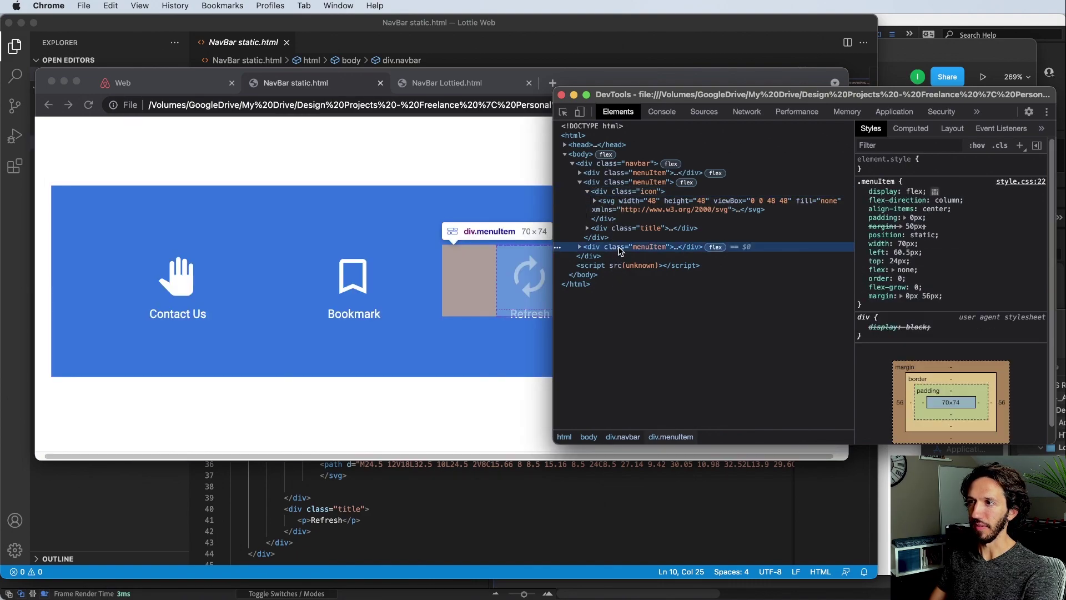
{"action": "left_click", "coordinate": [605, 227]}
{"action": "left_click", "coordinate": [629, 210]}
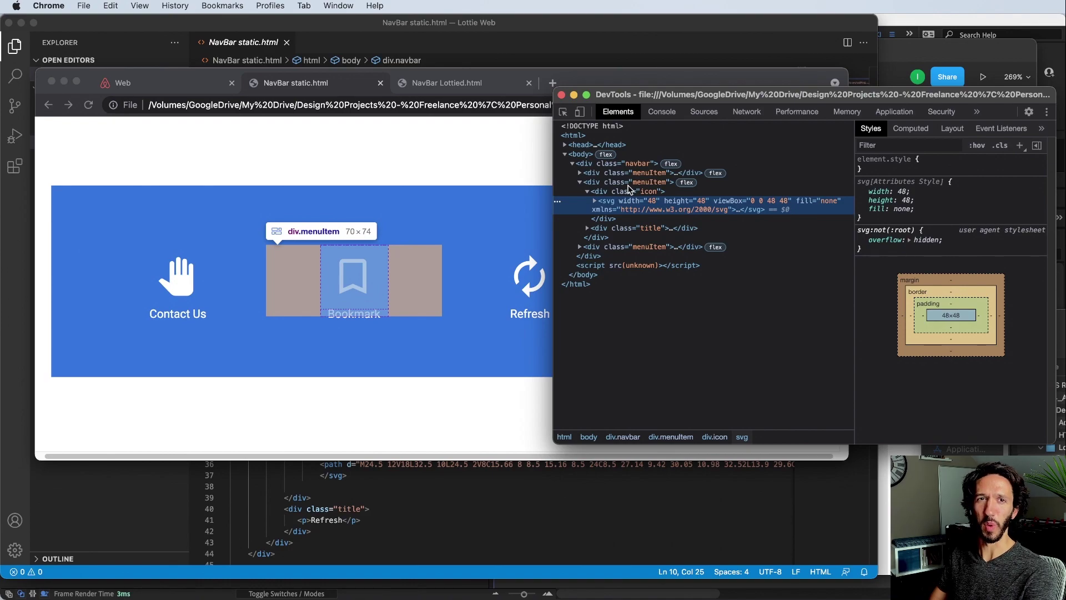
{"action": "left_click", "coordinate": [273, 241]}
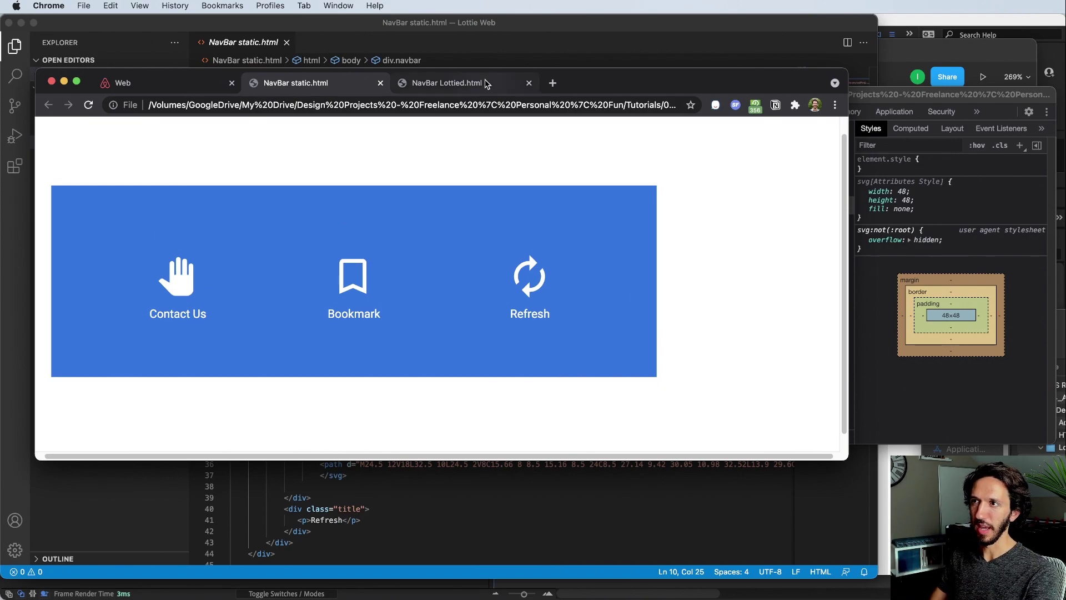
{"action": "left_click", "coordinate": [482, 84]}
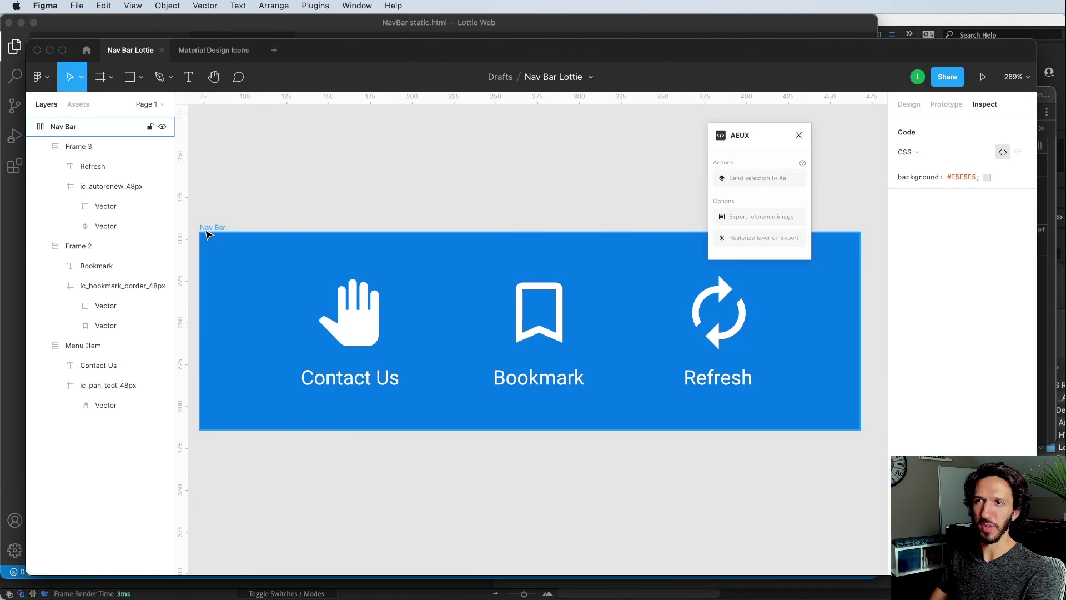
Step: Select the Nav Bar frame in Figma and check each imported icon and text layer in After Effects' Nav Bar composition
{"action": "left_click", "coordinate": [214, 230]}
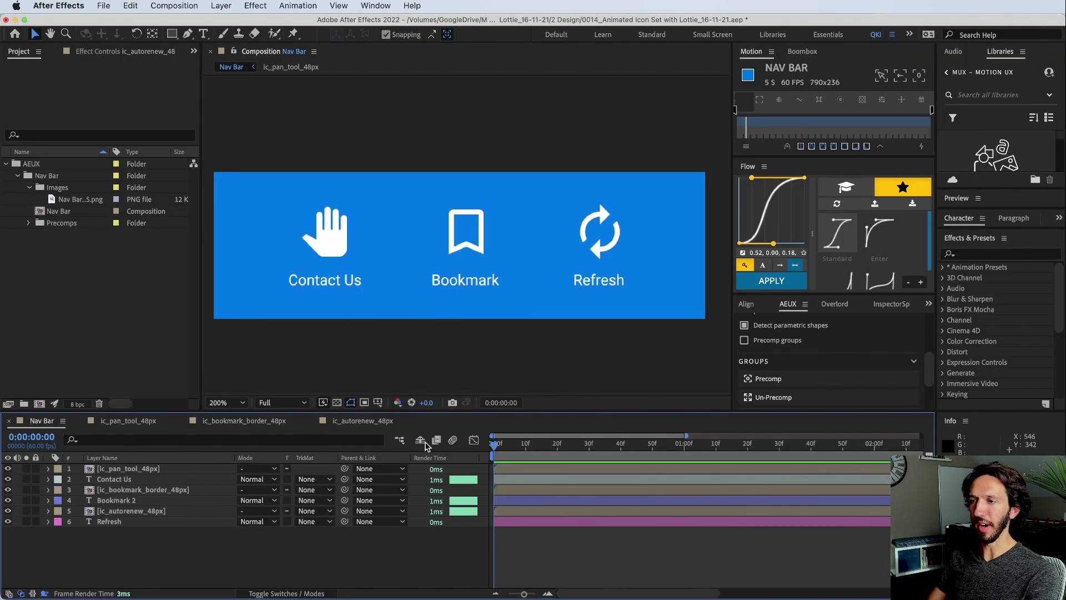
{"action": "left_click", "coordinate": [348, 234]}
{"action": "left_click", "coordinate": [340, 282]}
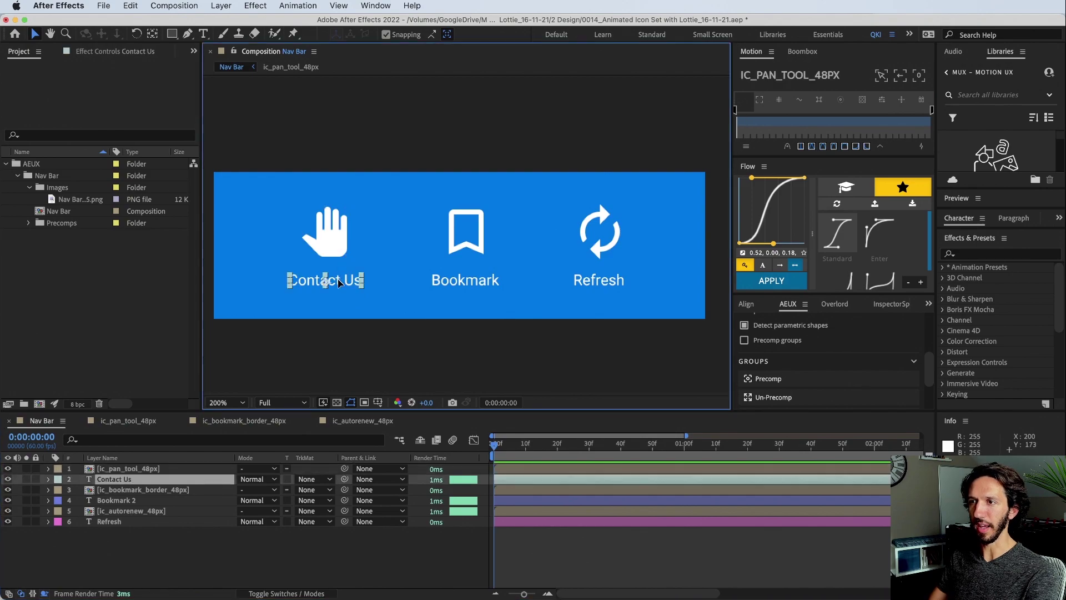
{"action": "left_click", "coordinate": [479, 244]}
{"action": "left_click", "coordinate": [476, 276]}
{"action": "left_click", "coordinate": [605, 240]}
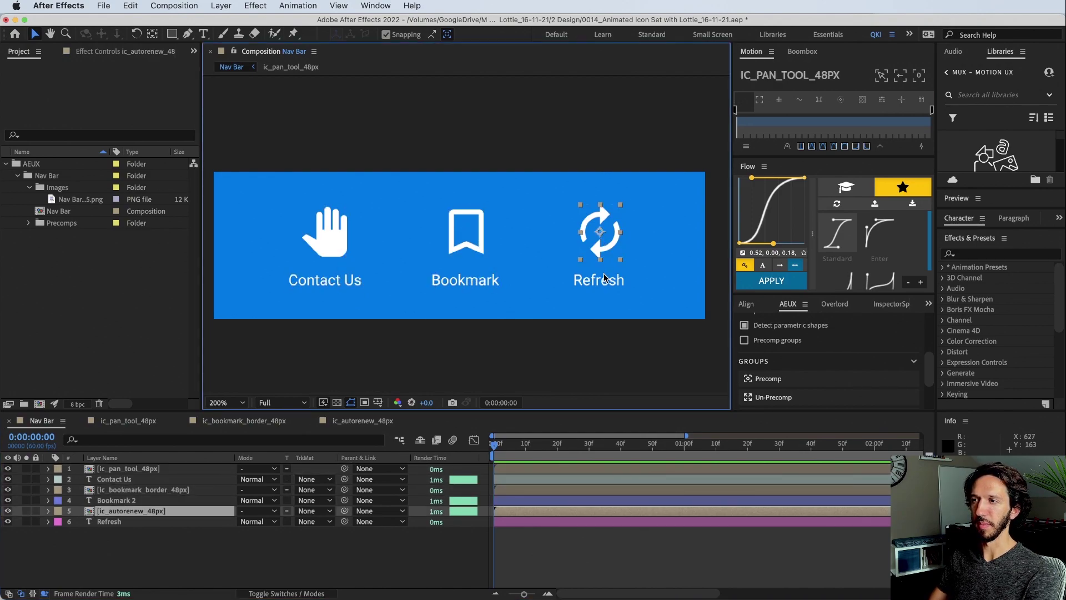
{"action": "left_click", "coordinate": [591, 288]}
{"action": "left_click", "coordinate": [450, 367]}
Step: Select the hand, bookmark and refresh icon layers together in the Nav Bar composition
{"action": "left_click_drag", "start_coordinate": [273, 340], "coordinate": [636, 204]}
{"action": "left_click", "coordinate": [280, 344]}
{"action": "left_click_drag", "start_coordinate": [280, 359], "coordinate": [572, 284]}
{"action": "left_click_drag", "start_coordinate": [648, 126], "coordinate": [340, 229]}
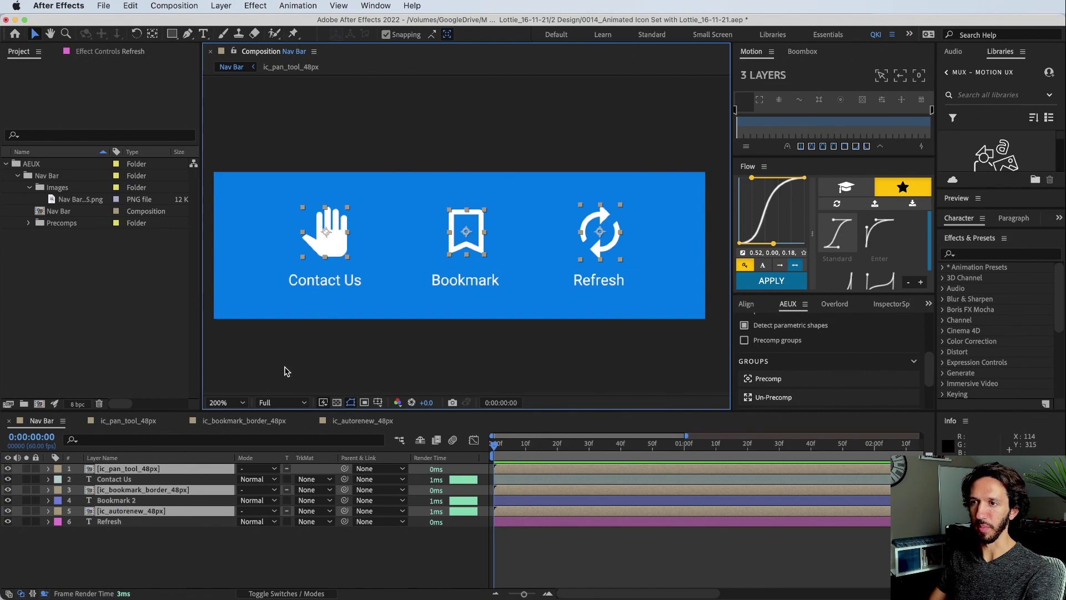
{"action": "left_click", "coordinate": [286, 371]}
{"action": "left_click_drag", "start_coordinate": [290, 176], "coordinate": [670, 239]}
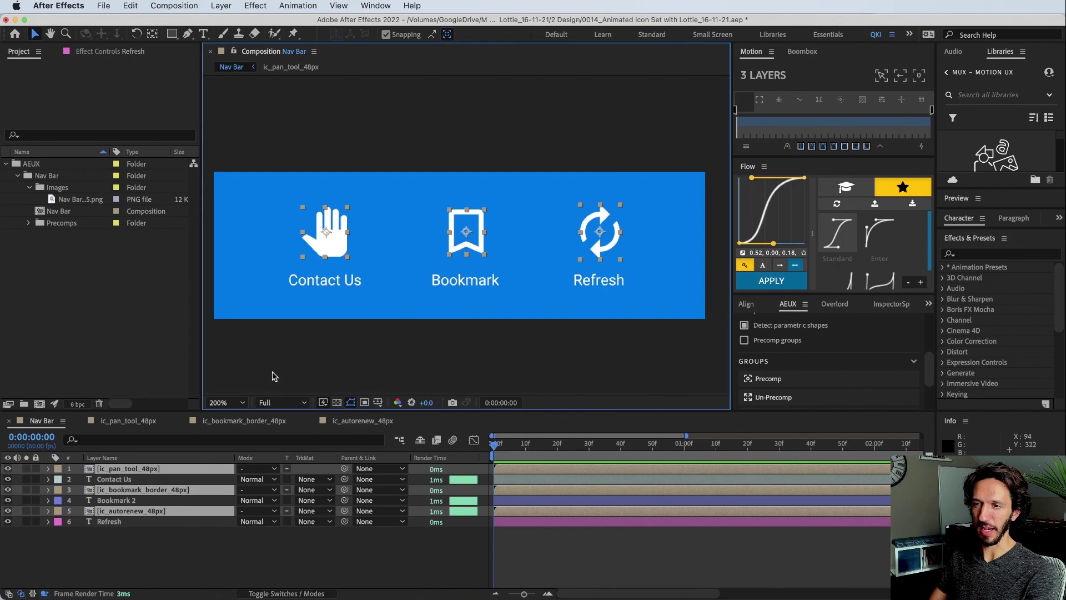
{"action": "left_click", "coordinate": [289, 355]}
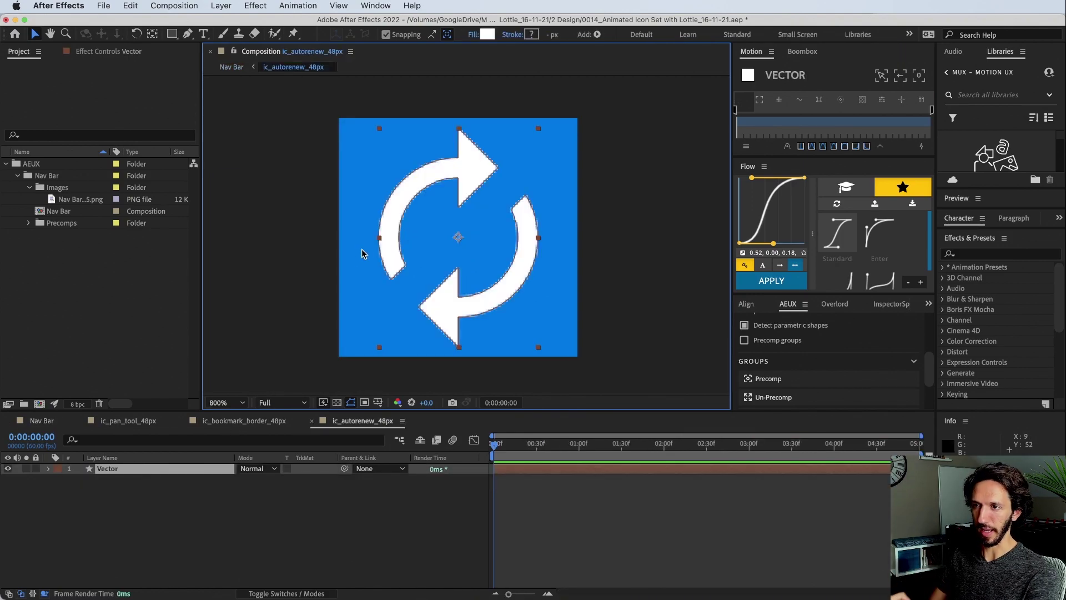
Step: Add a starting Rotation keyframe at frame 0 to the Vector layer in ic_autorenew_48px and move the playhead to frame 30
{"action": "left_click", "coordinate": [219, 541]}
{"action": "left_click", "coordinate": [172, 470]}
{"action": "key", "text": "r"}
{"action": "left_click", "coordinate": [79, 479]}
{"action": "key", "text": "shift+Page_Down"}
{"action": "key", "text": "shift+Page_Down"}
{"action": "key", "text": "shift+Page_Down"}
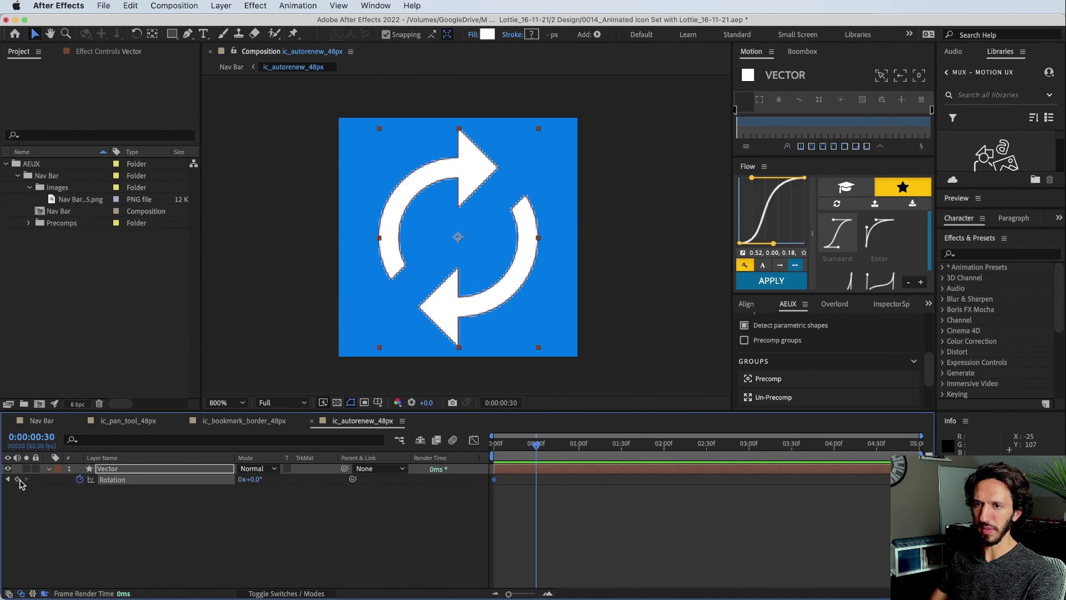
Step: Place a second Rotation keyframe at frame 30 and apply the current Flow easing curve to both keyframes
{"action": "left_click_drag", "start_coordinate": [604, 508], "coordinate": [473, 476]}
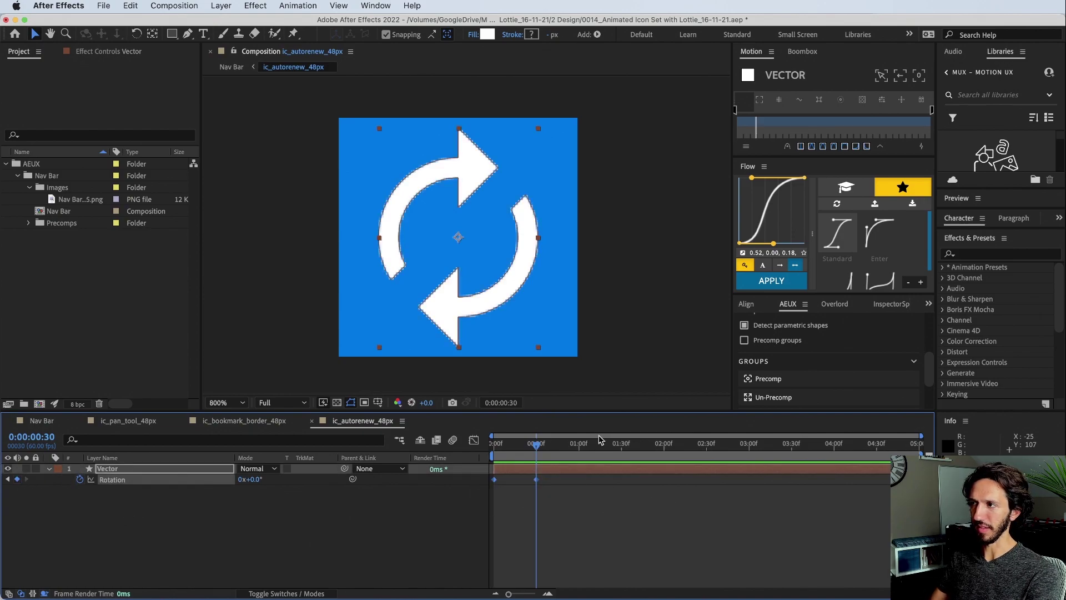
{"action": "left_click", "coordinate": [772, 280]}
{"action": "left_click", "coordinate": [607, 495]}
Step: Preview the refresh icon's animation and set its Rotation at frame 30 to 180°
{"action": "key", "text": "Home"}
{"action": "key", "text": "space"}
{"action": "key", "text": "space"}
{"action": "left_click_drag", "start_coordinate": [522, 445], "coordinate": [535, 445]}
{"action": "left_click", "coordinate": [256, 479]}
{"action": "key", "text": "Return"}
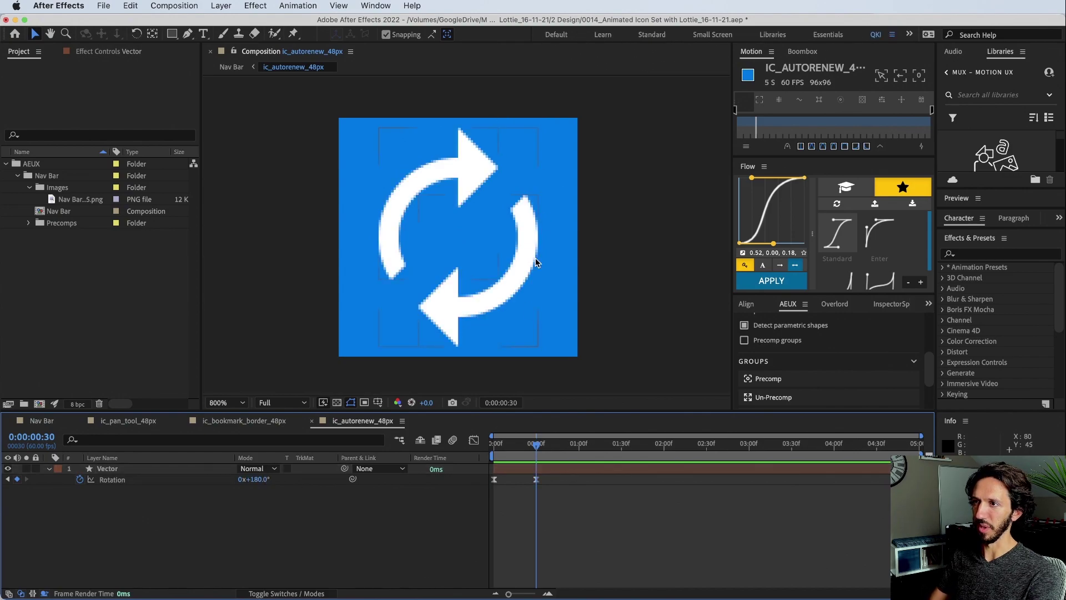
Step: End the work area of ic_autorenew_48px at frame 30 and trim the composition to it
{"action": "key", "text": "space"}
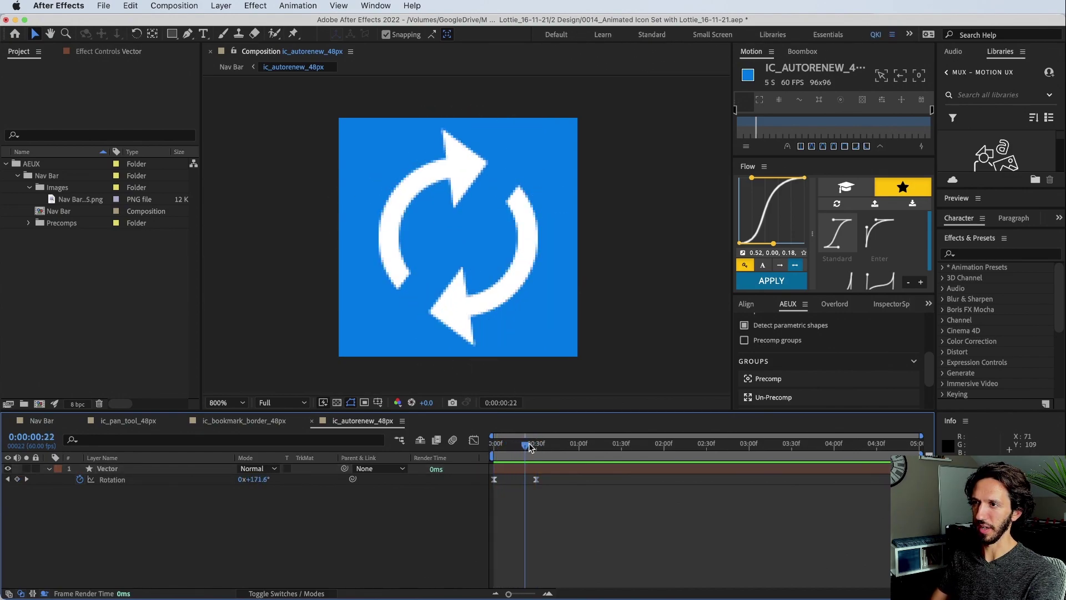
{"action": "key", "text": "space"}
{"action": "left_click_drag", "start_coordinate": [509, 447], "coordinate": [536, 444]}
{"action": "key", "text": "n"}
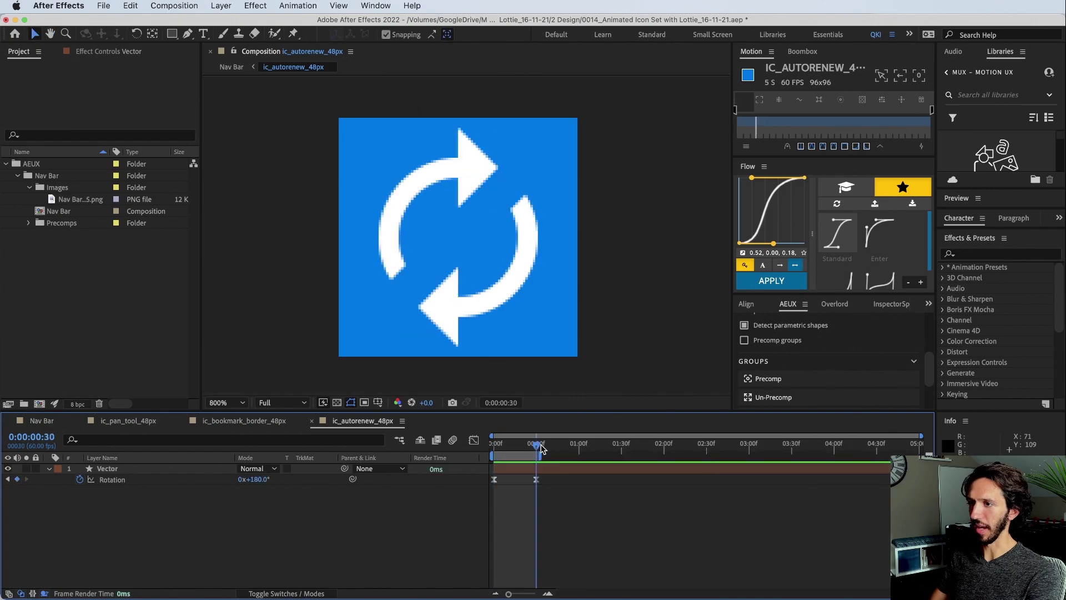
{"action": "right_click", "coordinate": [515, 458]}
{"action": "left_click", "coordinate": [503, 529]}
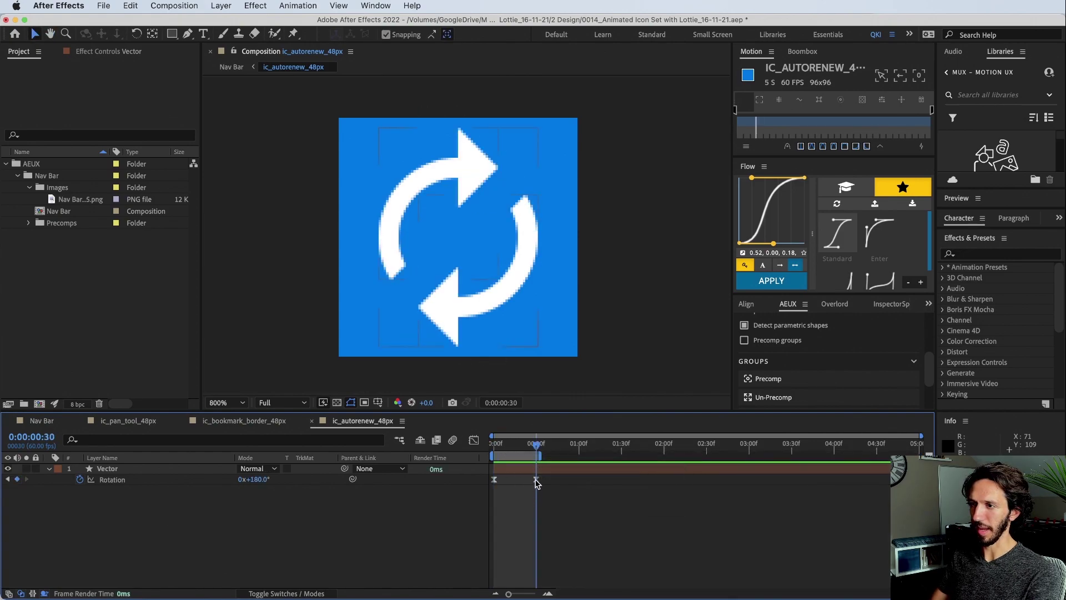
{"action": "right_click", "coordinate": [500, 450]}
{"action": "left_click", "coordinate": [519, 490]}
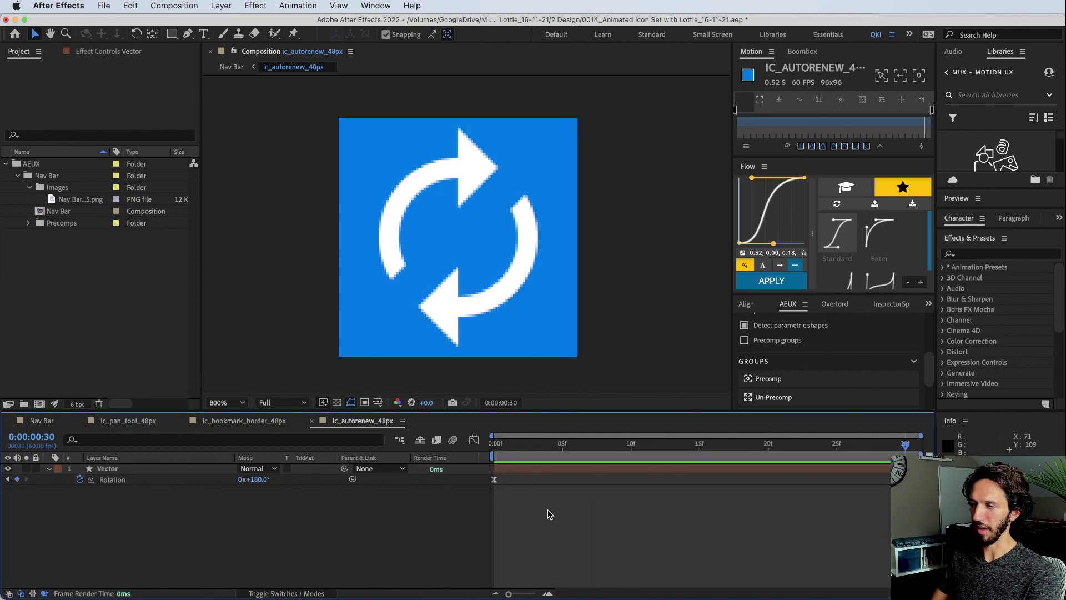
Step: Preview the trimmed refresh animation on its own and within the Nav Bar composition
{"action": "key", "text": "space"}
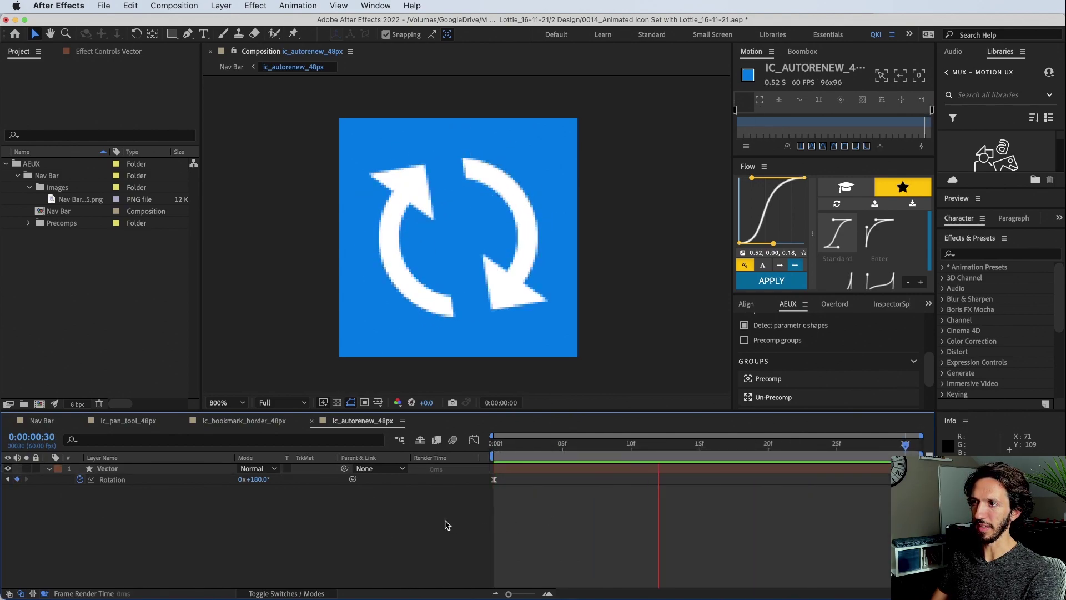
{"action": "left_click", "coordinate": [31, 421]}
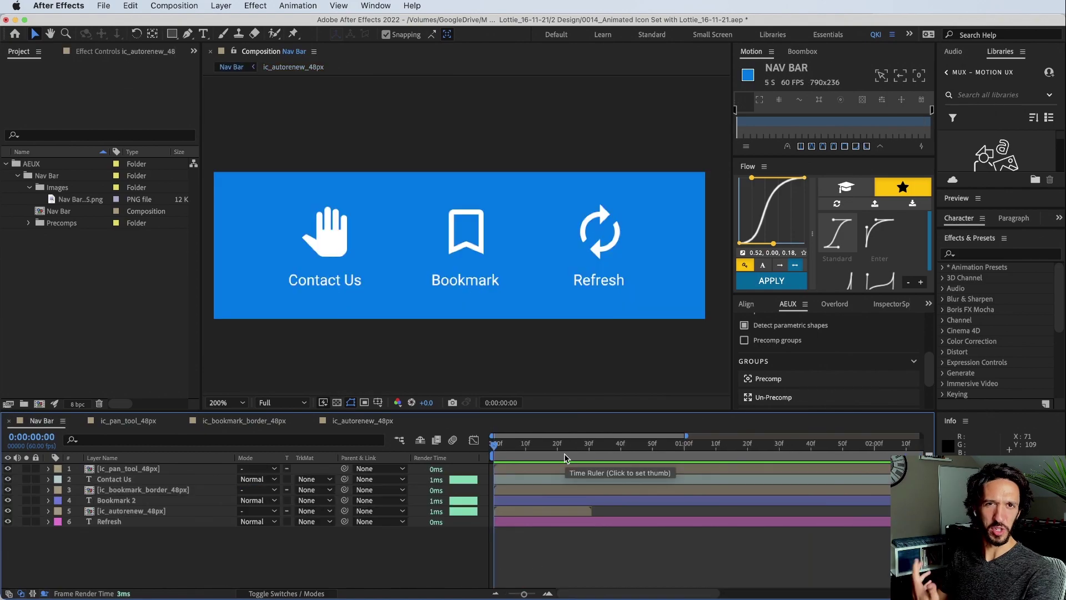
{"action": "key", "text": "space"}
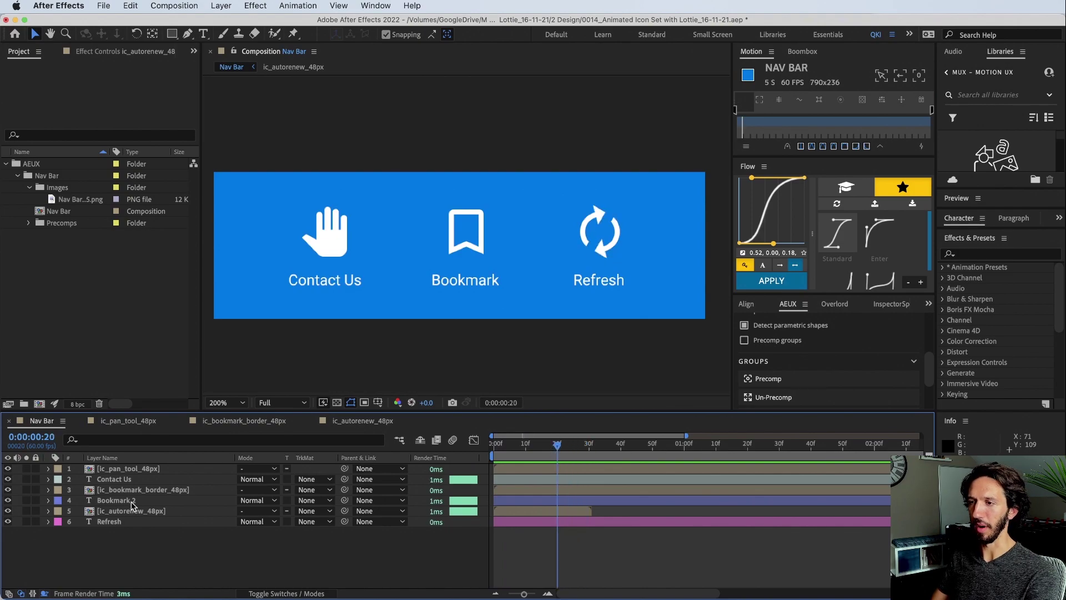
Step: Open the ic_bookmark_border_48px composition and add Scale keyframes to its Vector layer at frames 0 and 30
{"action": "double_click", "coordinate": [142, 485]}
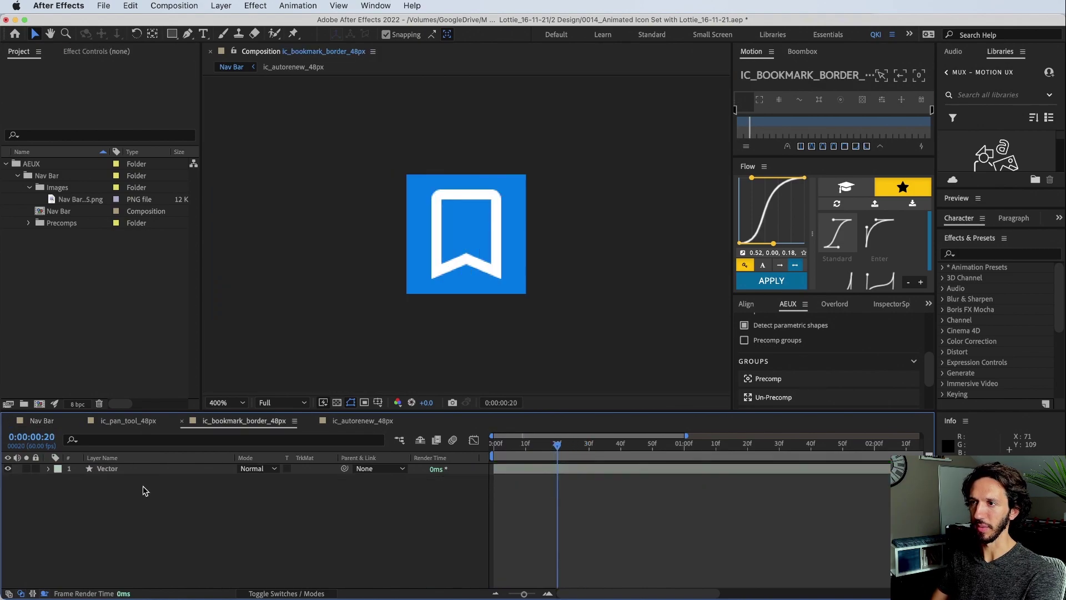
{"action": "left_click", "coordinate": [516, 442]}
{"action": "left_click", "coordinate": [453, 246]}
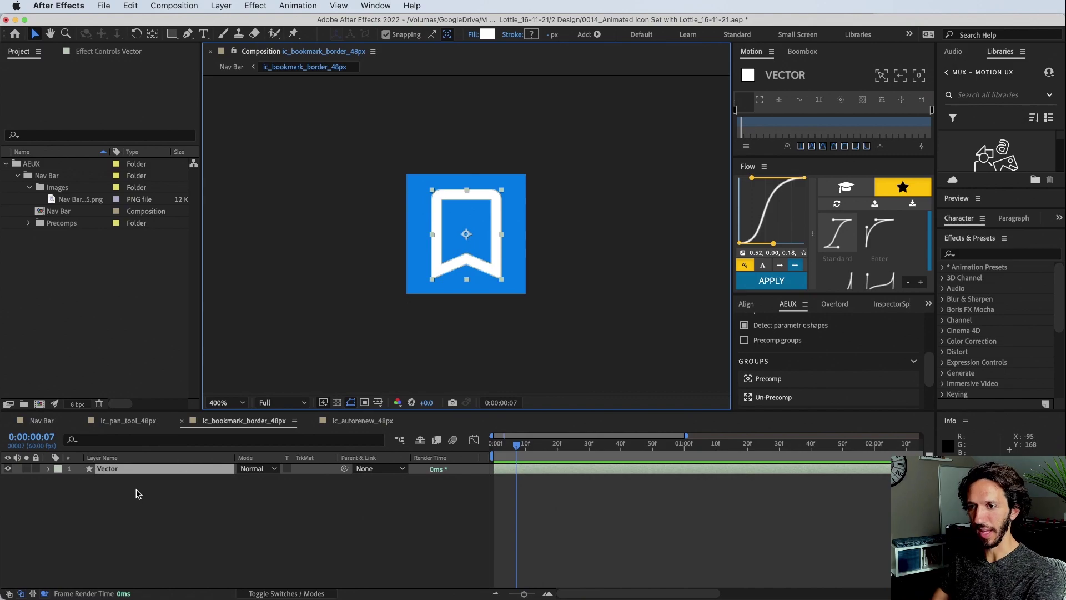
{"action": "left_click", "coordinate": [154, 506]}
{"action": "left_click", "coordinate": [143, 472]}
{"action": "key", "text": "Home"}
{"action": "key", "text": "s"}
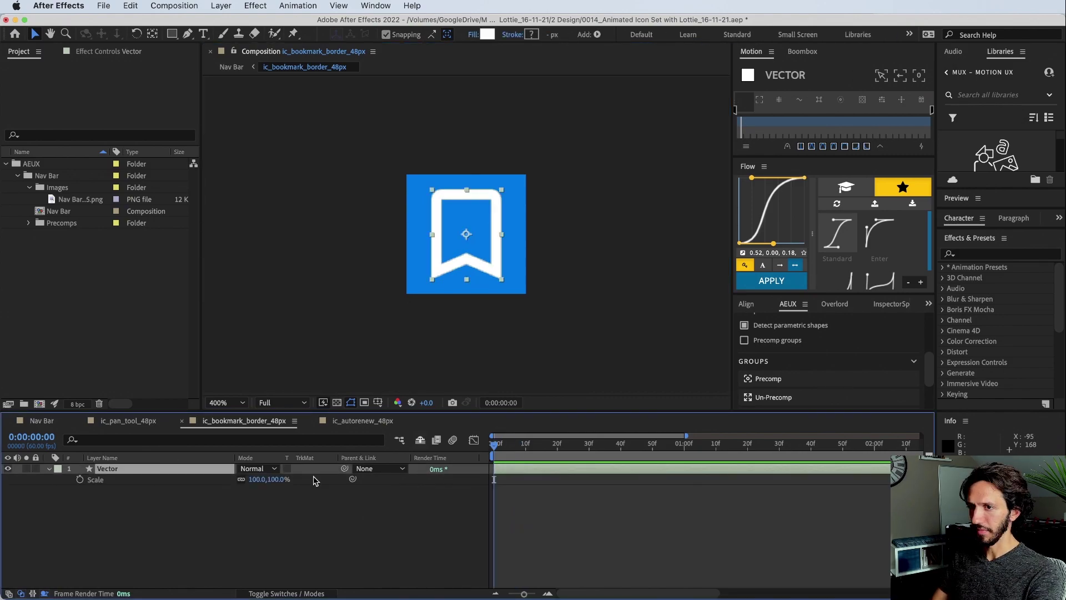
{"action": "key", "text": "alt+shift+s"}
{"action": "key", "text": "shift+Page_Down"}
{"action": "key", "text": "shift+Page_Down"}
{"action": "key", "text": "shift+Page_Down"}
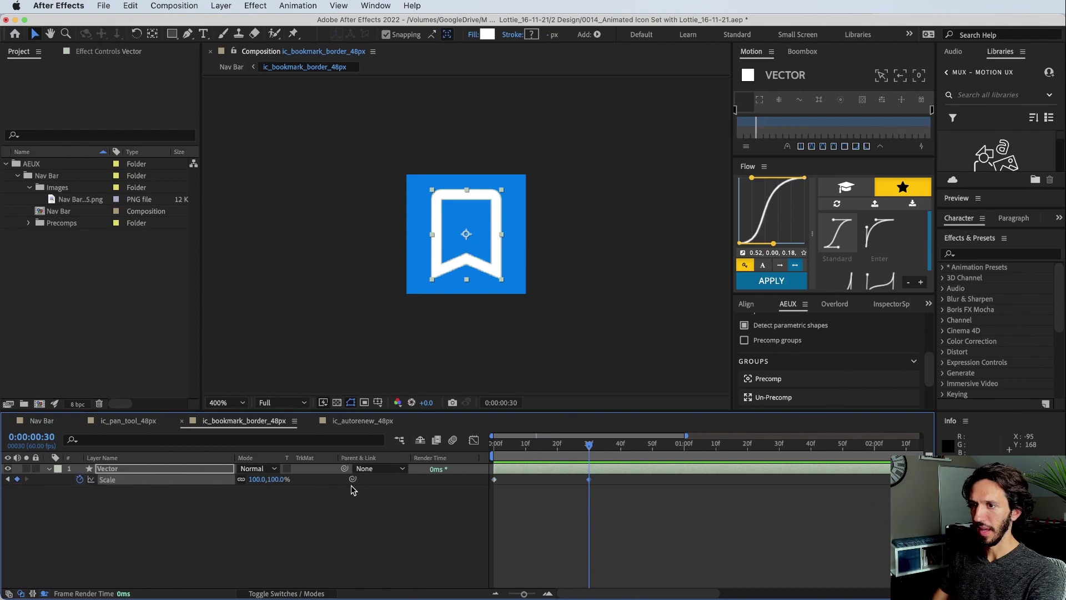
Step: Set the bookmark's Scale at frame 30 to 121% and ease both keyframes with the current Flow curve
{"action": "left_click_drag", "start_coordinate": [281, 479], "coordinate": [289, 478]}
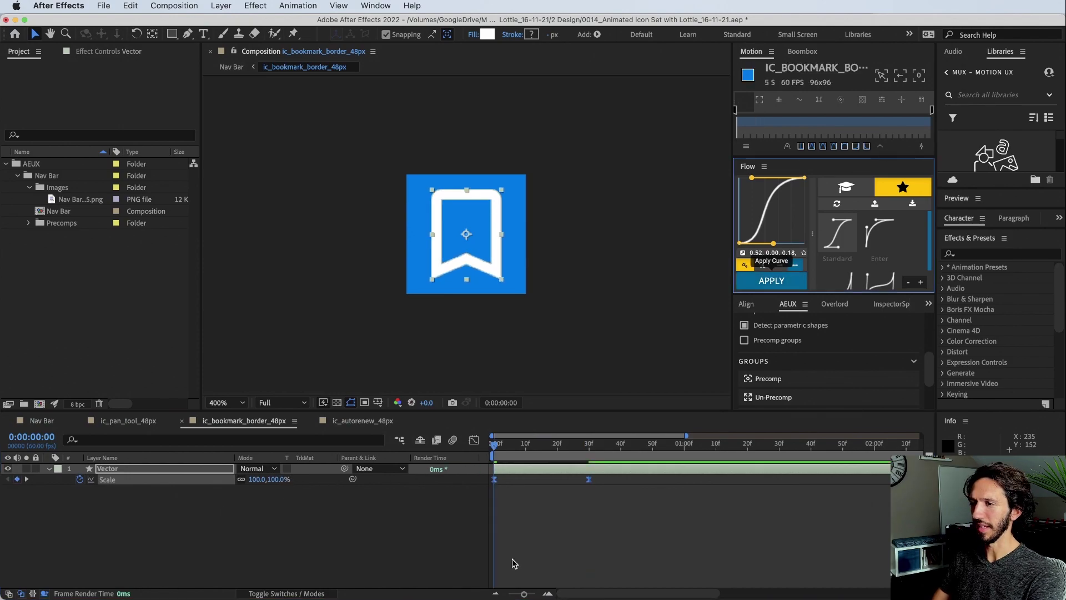
{"action": "left_click", "coordinate": [512, 559]}
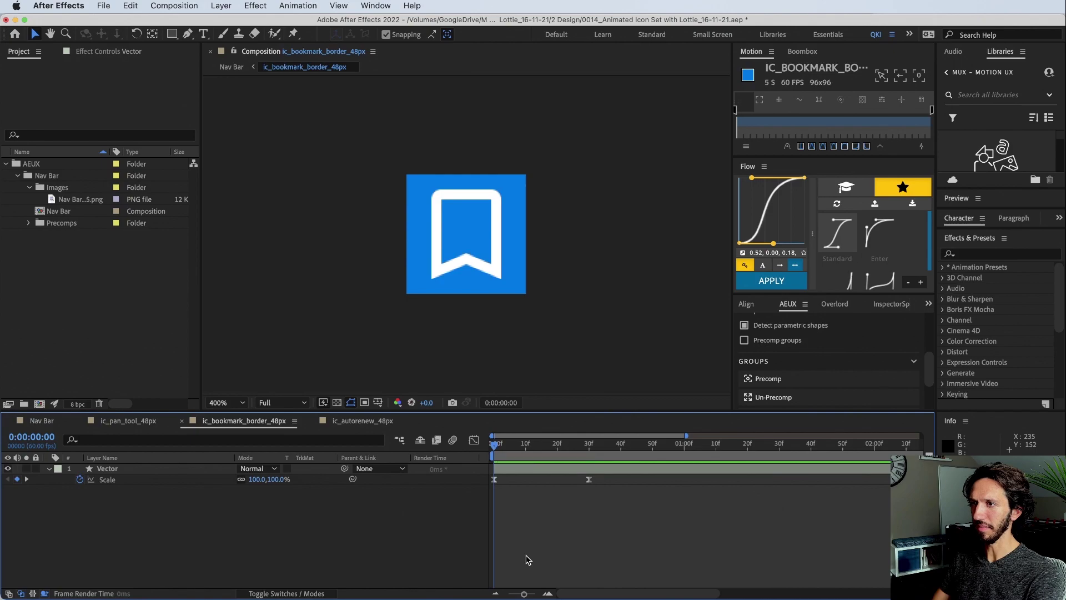
{"action": "key", "text": "space"}
Step: Trim the ic_bookmark_border_48px composition to a work area ending at frame 30
{"action": "left_click", "coordinate": [589, 444]}
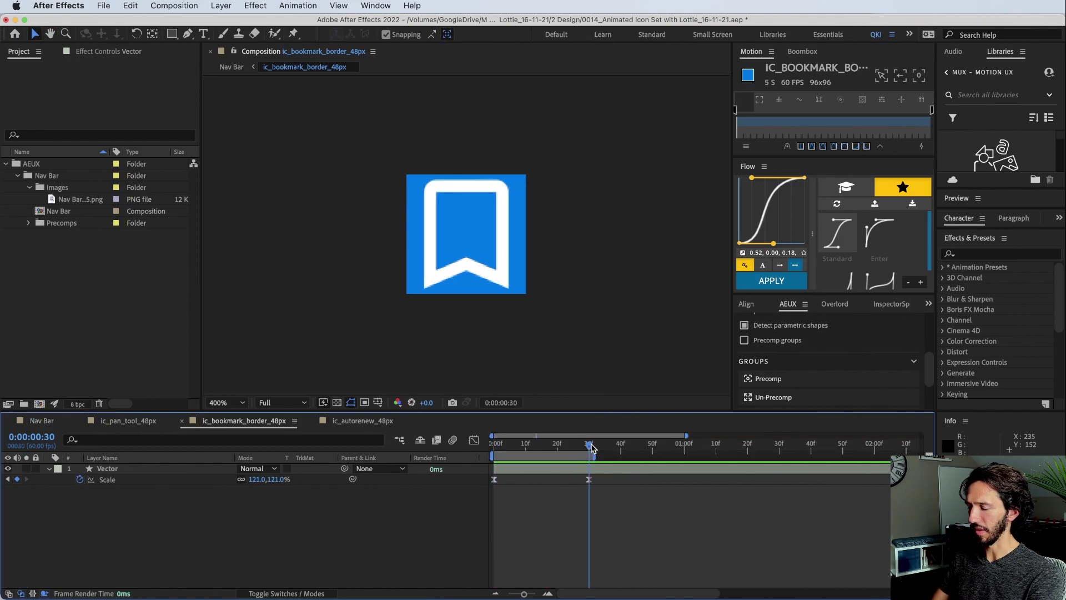
{"action": "key", "text": "n"}
{"action": "right_click", "coordinate": [590, 438]}
{"action": "left_click", "coordinate": [633, 493]}
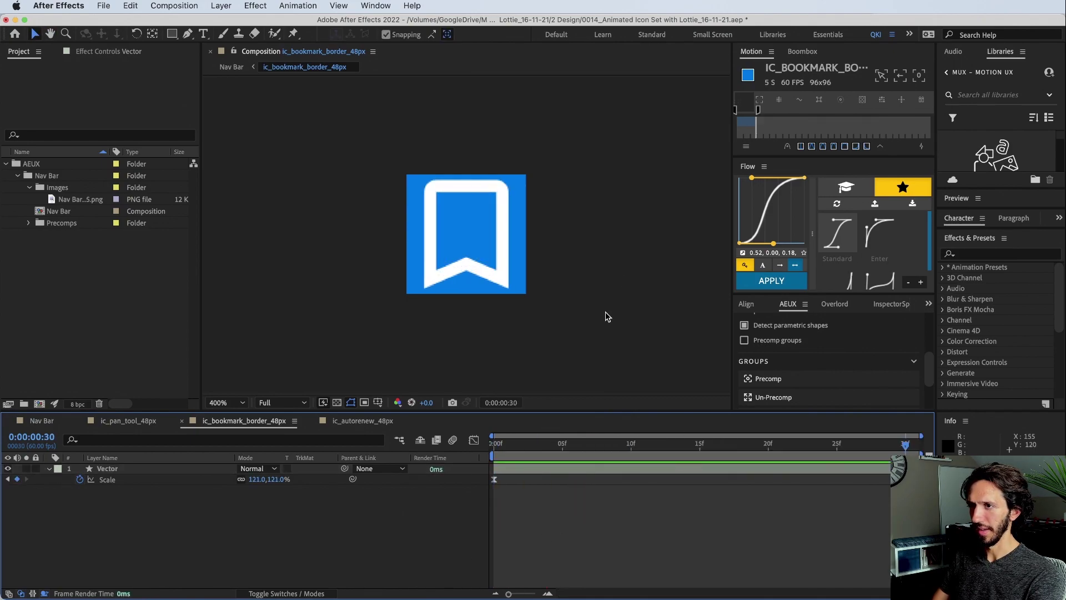
Step: Preview the bookmark icon's scale animation in the trimmed composition
{"action": "key", "text": "space"}
{"action": "key", "text": "space"}
{"action": "key", "text": "space"}
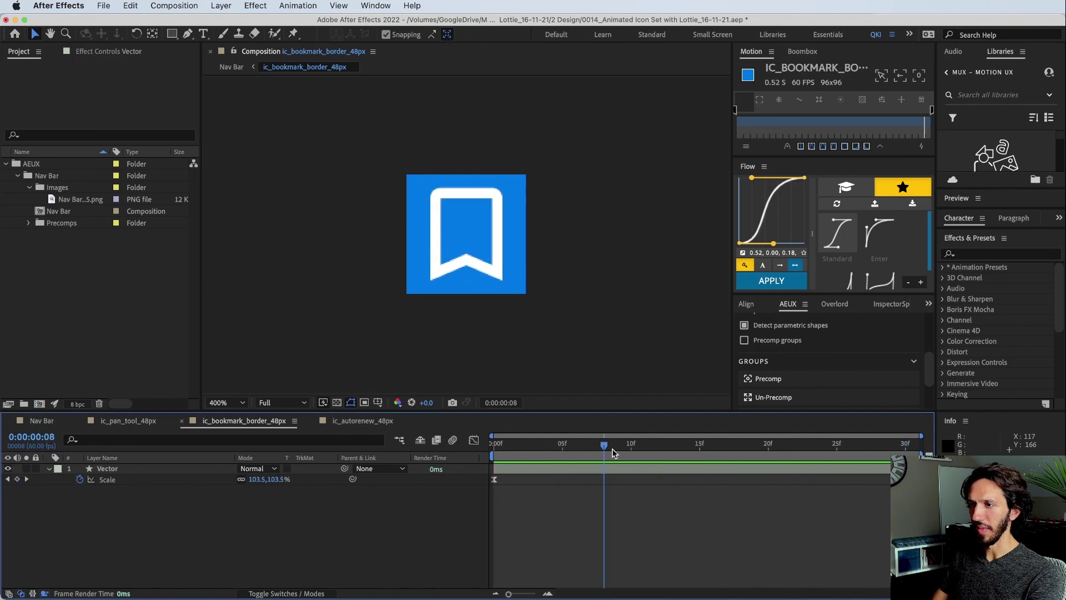
Step: Add a Path keyframe at frame 0 to Path 2 of the bookmark's Vector shape and show only the layer's keyframed properties
{"action": "left_click", "coordinate": [49, 469]}
{"action": "left_click", "coordinate": [60, 480]}
{"action": "left_click", "coordinate": [70, 489]}
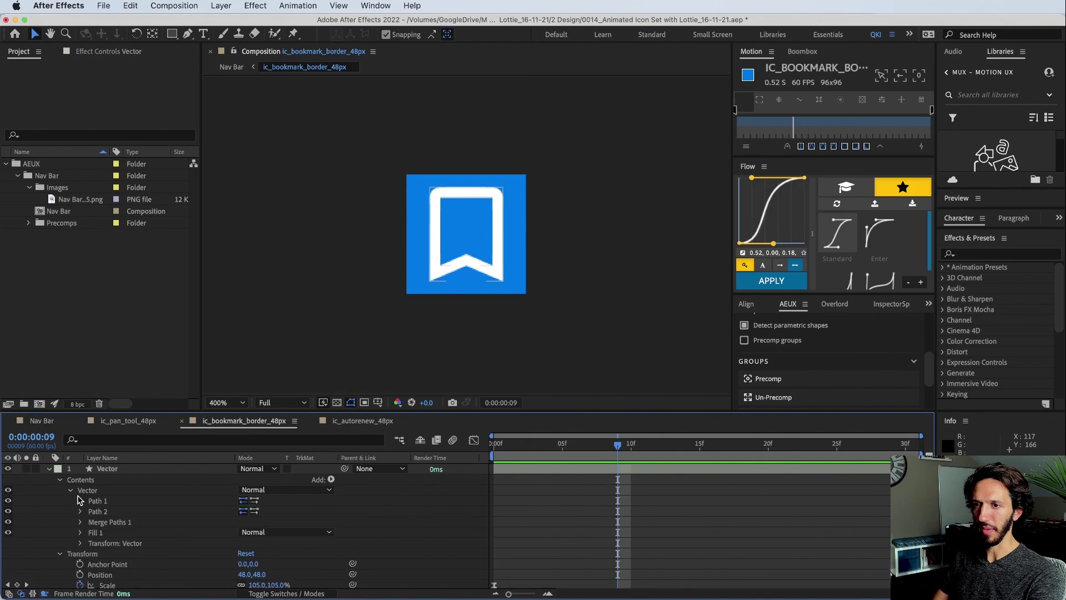
{"action": "left_click", "coordinate": [97, 501]}
{"action": "left_click", "coordinate": [93, 512]}
{"action": "left_click", "coordinate": [80, 512]}
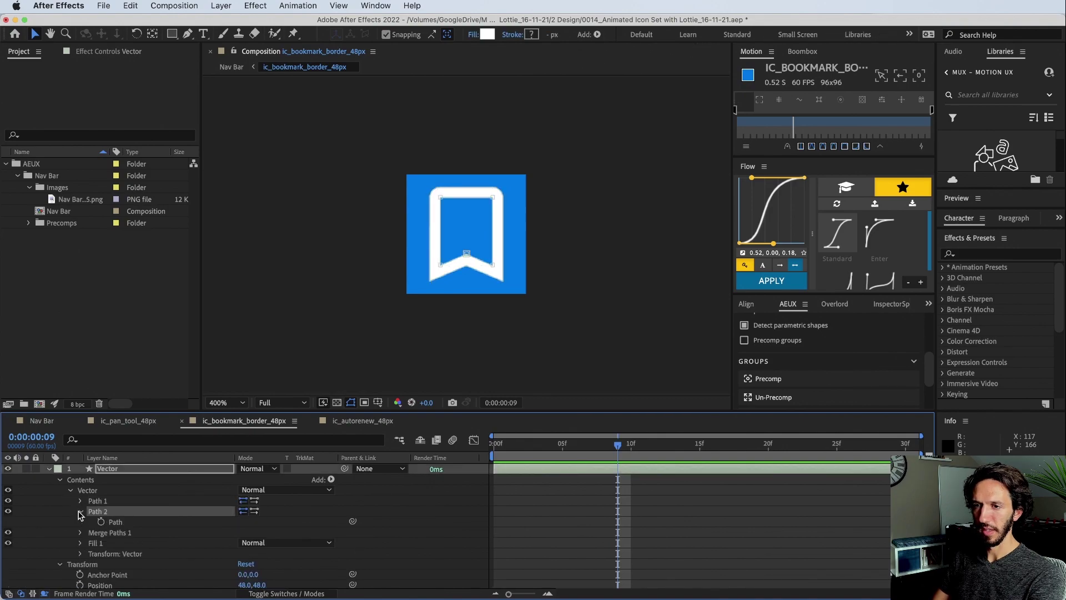
{"action": "key", "text": "Home"}
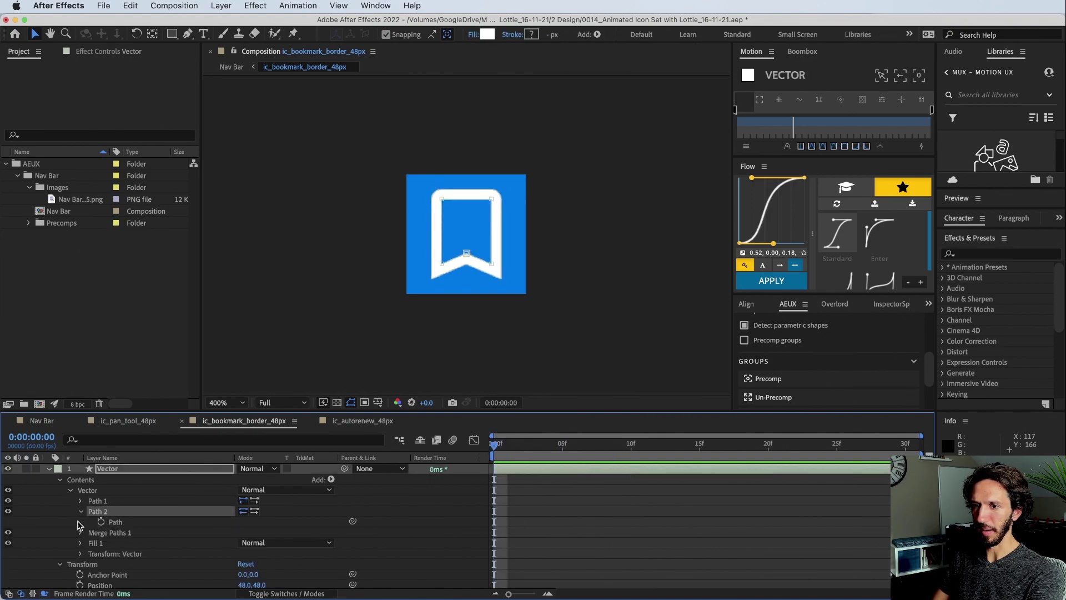
{"action": "left_click", "coordinate": [101, 522]}
{"action": "key", "text": "u"}
{"action": "left_click", "coordinate": [424, 538]}
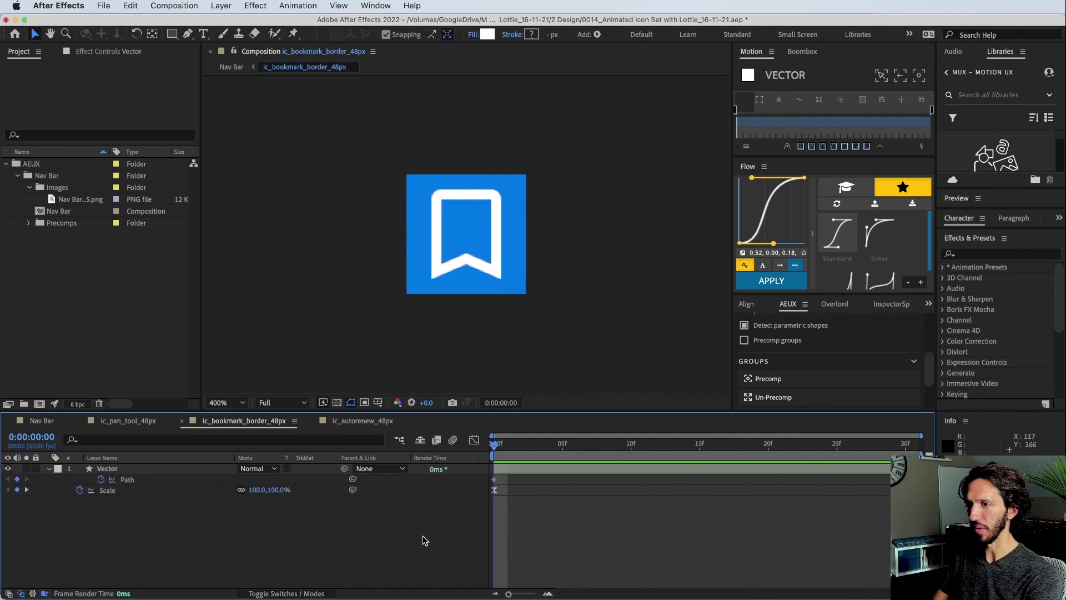
Step: At frame 30, shrink the bookmark's inner cutout by moving its inner path points inward and the notch tip upward
{"action": "left_click_drag", "start_coordinate": [520, 447], "coordinate": [895, 450]}
{"action": "left_click", "coordinate": [17, 479]}
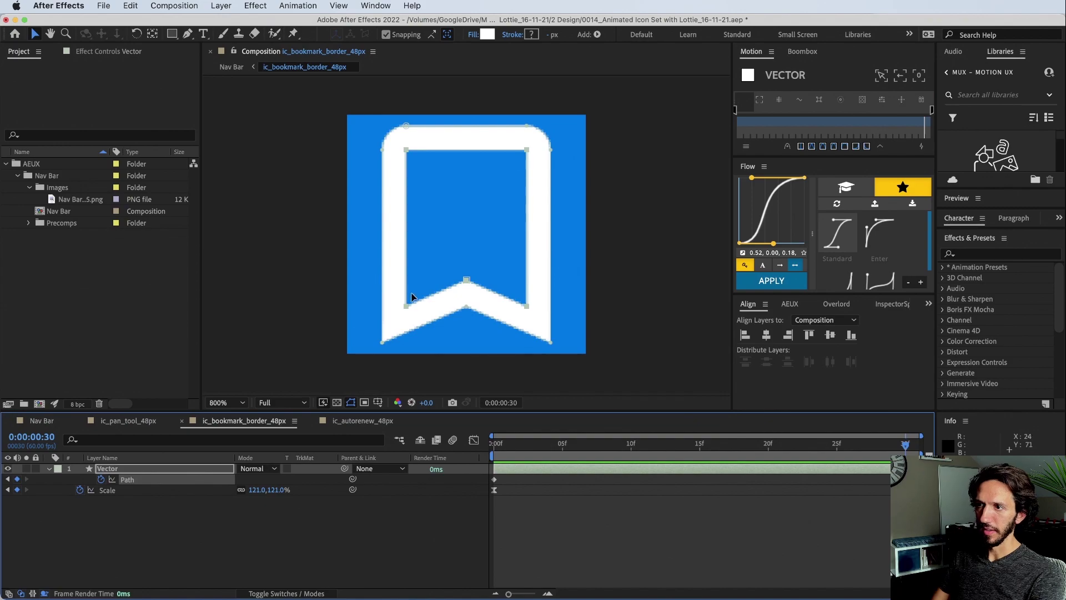
{"action": "left_click", "coordinate": [406, 306]}
{"action": "left_click", "coordinate": [406, 308]}
{"action": "left_click_drag", "start_coordinate": [407, 309], "coordinate": [466, 242]}
{"action": "left_click_drag", "start_coordinate": [526, 306], "coordinate": [512, 274]}
{"action": "left_click_drag", "start_coordinate": [526, 149], "coordinate": [512, 175]}
{"action": "left_click_drag", "start_coordinate": [406, 149], "coordinate": [422, 176]}
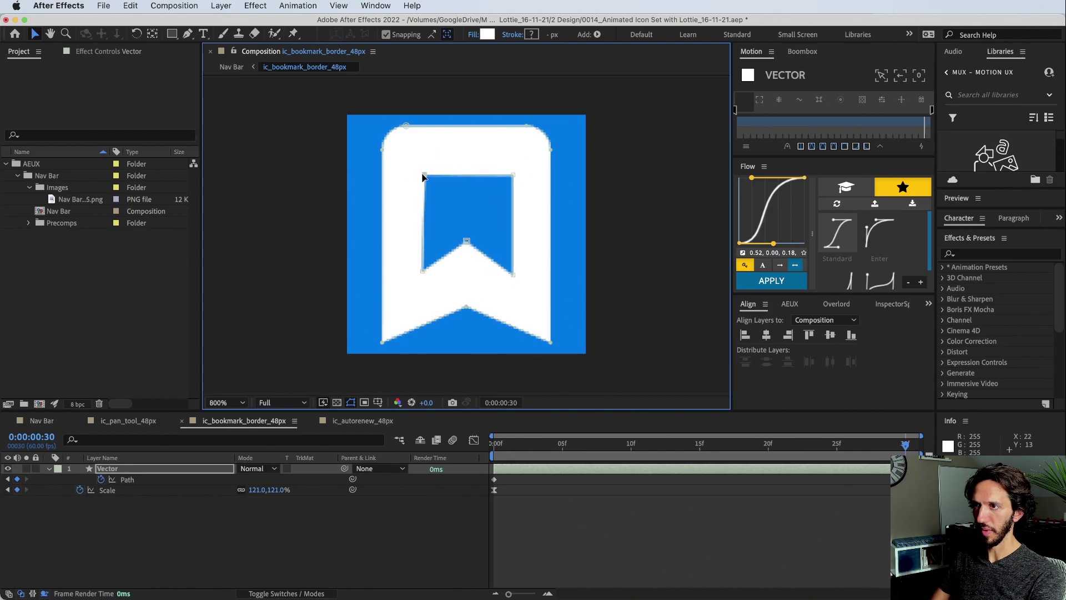
Step: Ease both of the bookmark's Path keyframes with the current Flow curve
{"action": "left_click", "coordinate": [621, 538]}
{"action": "left_click_drag", "start_coordinate": [597, 451], "coordinate": [388, 494]}
{"action": "left_click", "coordinate": [164, 484]}
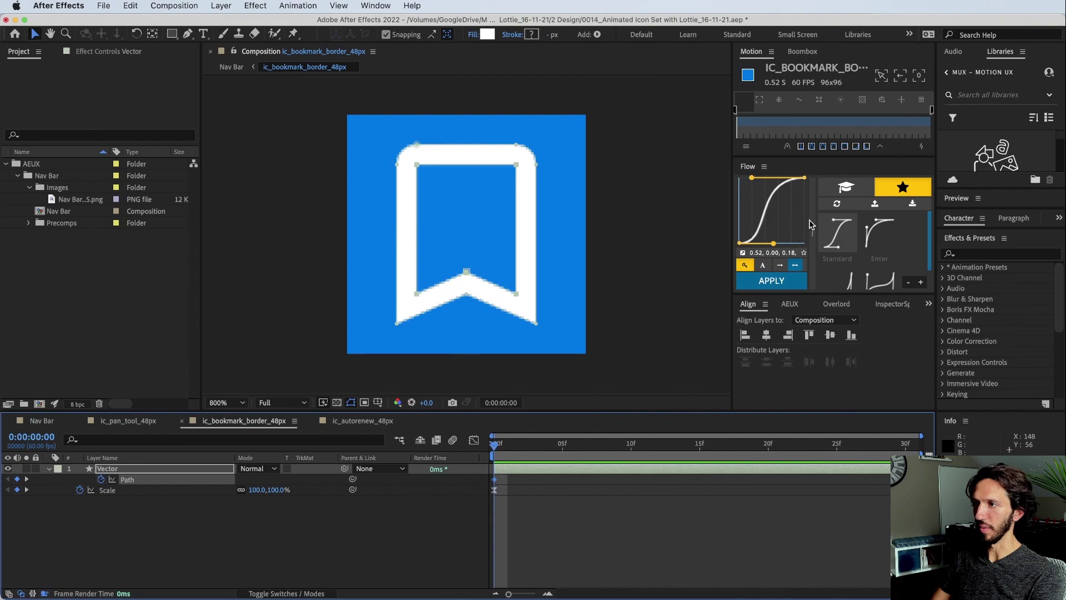
{"action": "left_click", "coordinate": [771, 280]}
Step: Preview the bookmark's cutout animation in its own composition and in the Nav Bar composition
{"action": "left_click", "coordinate": [549, 572]}
{"action": "key", "text": "space"}
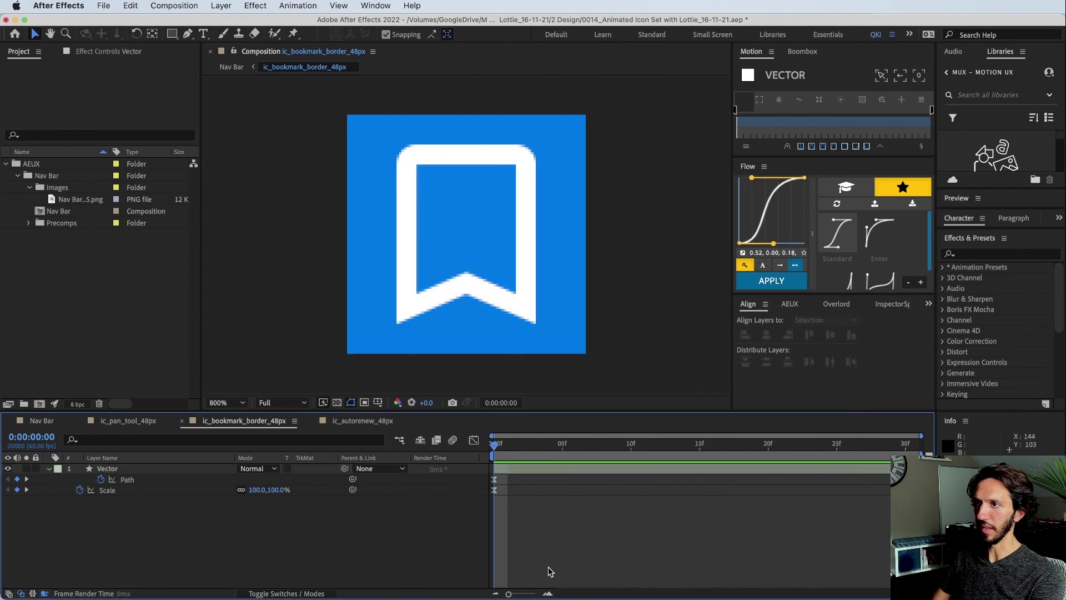
{"action": "key", "text": "shift+Escape"}
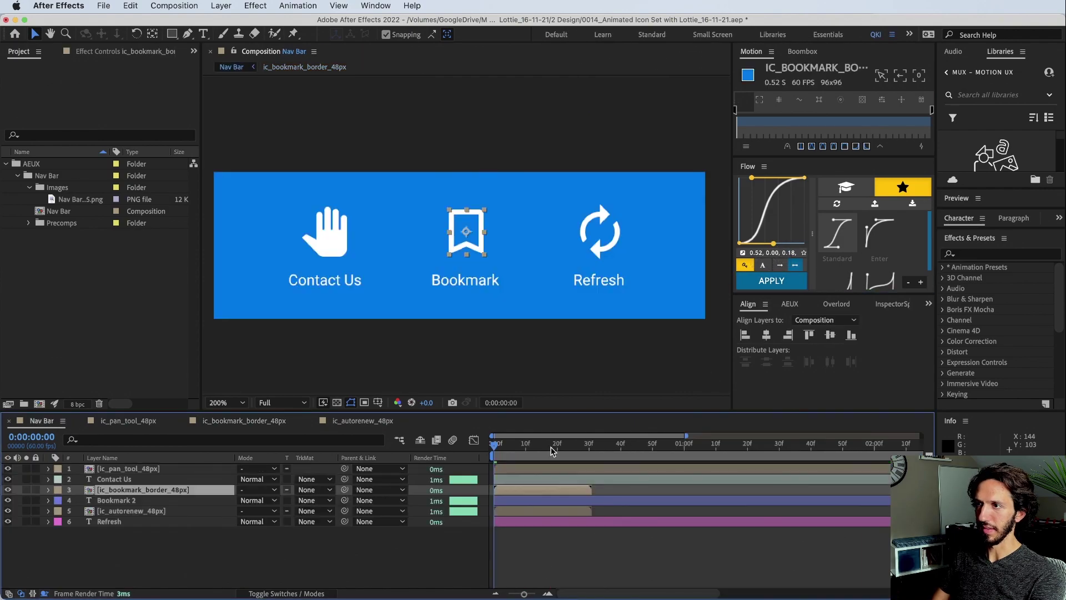
{"action": "left_click", "coordinate": [532, 554]}
{"action": "key", "text": "space"}
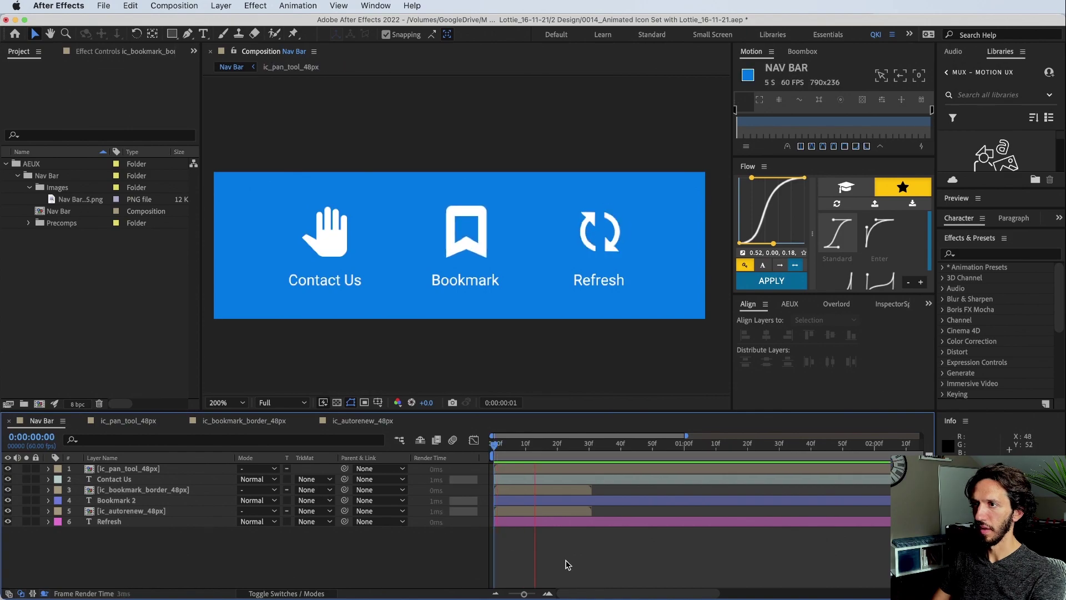
{"action": "left_click_drag", "start_coordinate": [547, 449], "coordinate": [523, 463]}
Step: Open the ic_pan_tool_48px composition and add a Rotation keyframe at frame 0 to the hand's Vector layer
{"action": "left_click", "coordinate": [157, 469]}
{"action": "double_click", "coordinate": [124, 469]}
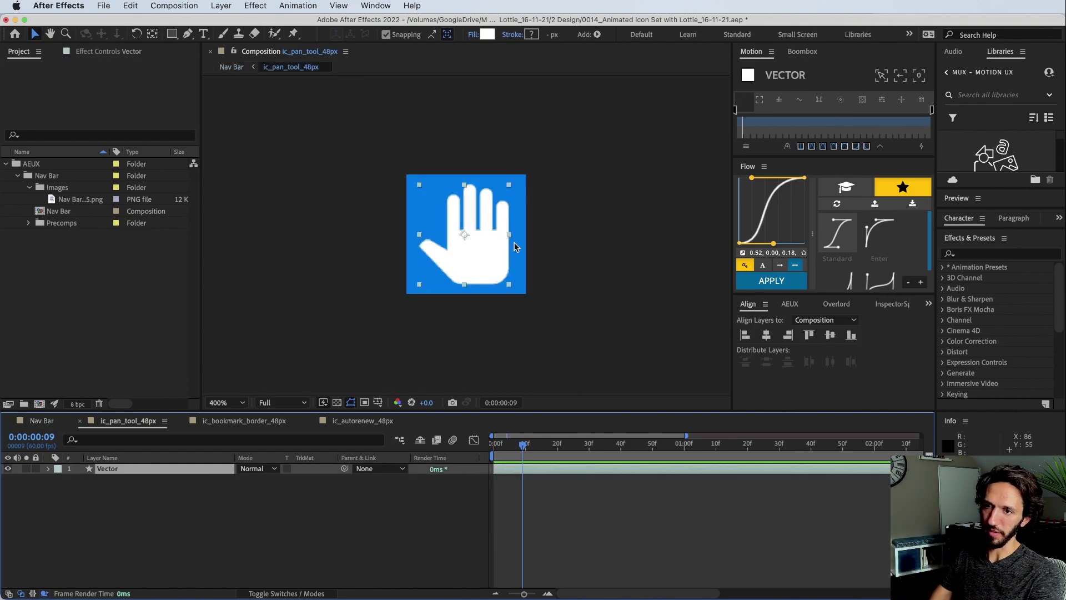
{"action": "key", "text": "r"}
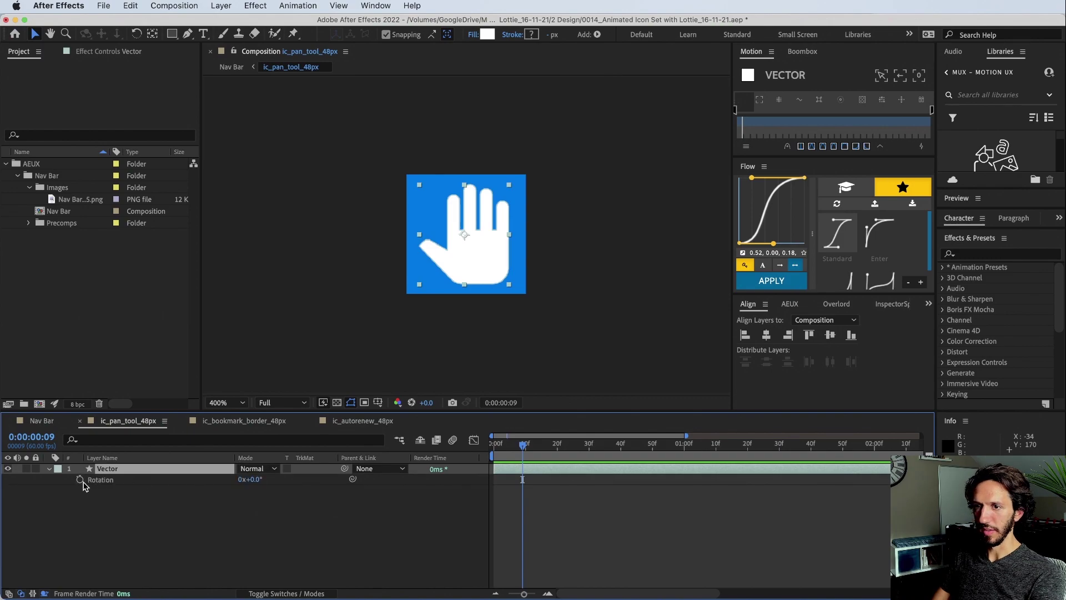
{"action": "left_click_drag", "start_coordinate": [526, 451], "coordinate": [432, 456]}
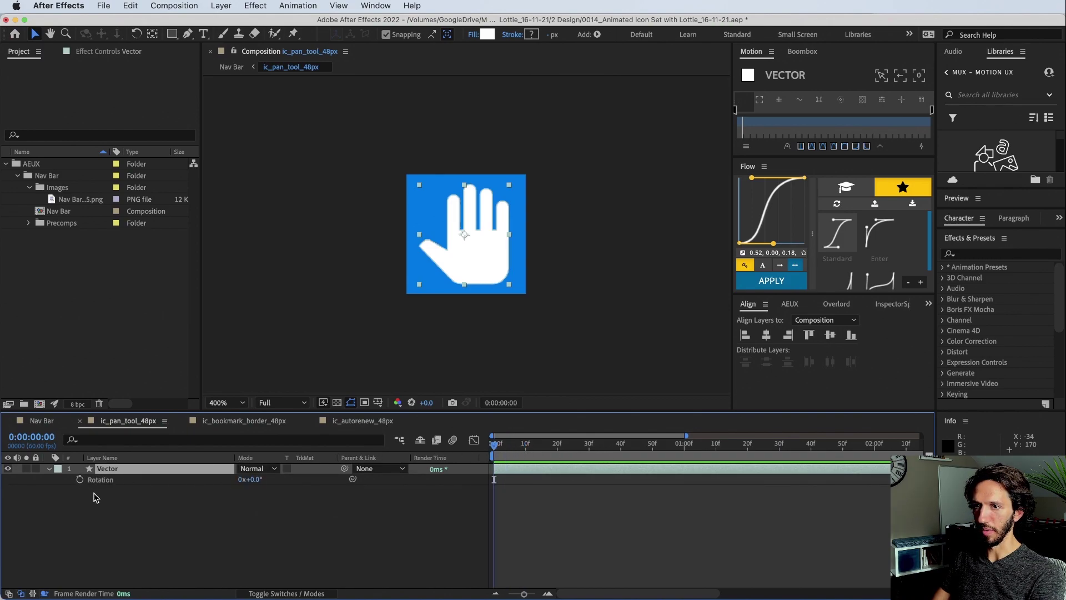
{"action": "key", "text": "alt+shift+r"}
Step: Add a second Rotation keyframe at frame 30 and trim the composition to a work area ending there
{"action": "key", "text": "shift+Page_Down"}
{"action": "key", "text": "shift+Page_Down"}
{"action": "key", "text": "shift+Page_Down"}
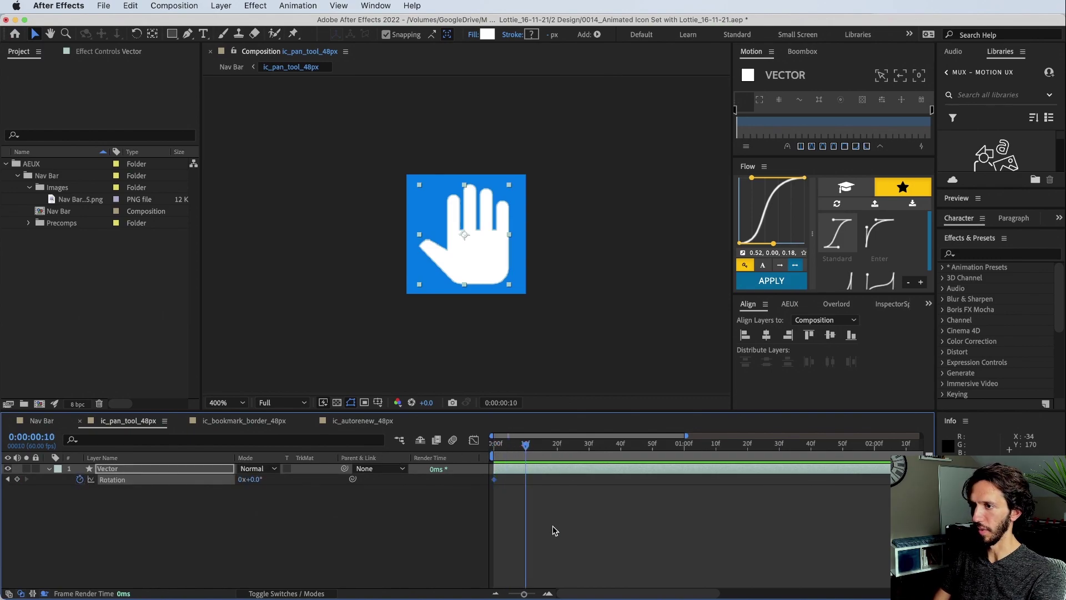
{"action": "key", "text": "alt+shift+r"}
{"action": "right_click", "coordinate": [548, 454]}
{"action": "left_click", "coordinate": [583, 493]}
Step: Turn off snapping and move the hand's anchor point to the bottom of the palm with the Pan Behind tool
{"action": "left_click_drag", "start_coordinate": [505, 448], "coordinate": [733, 441]}
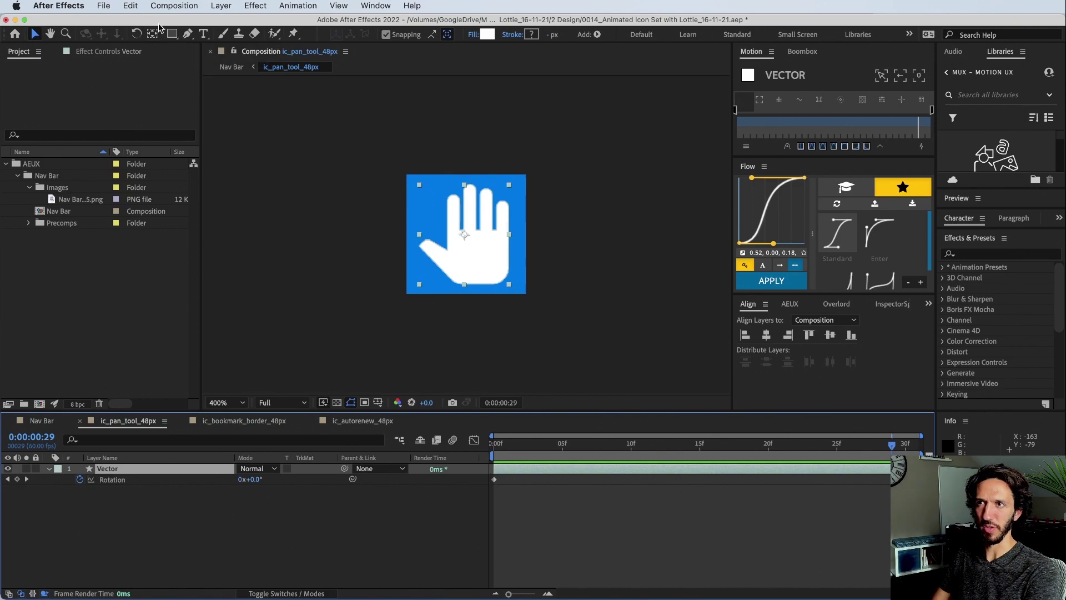
{"action": "left_click", "coordinate": [153, 33]}
{"action": "left_click_drag", "start_coordinate": [464, 236], "coordinate": [491, 283]}
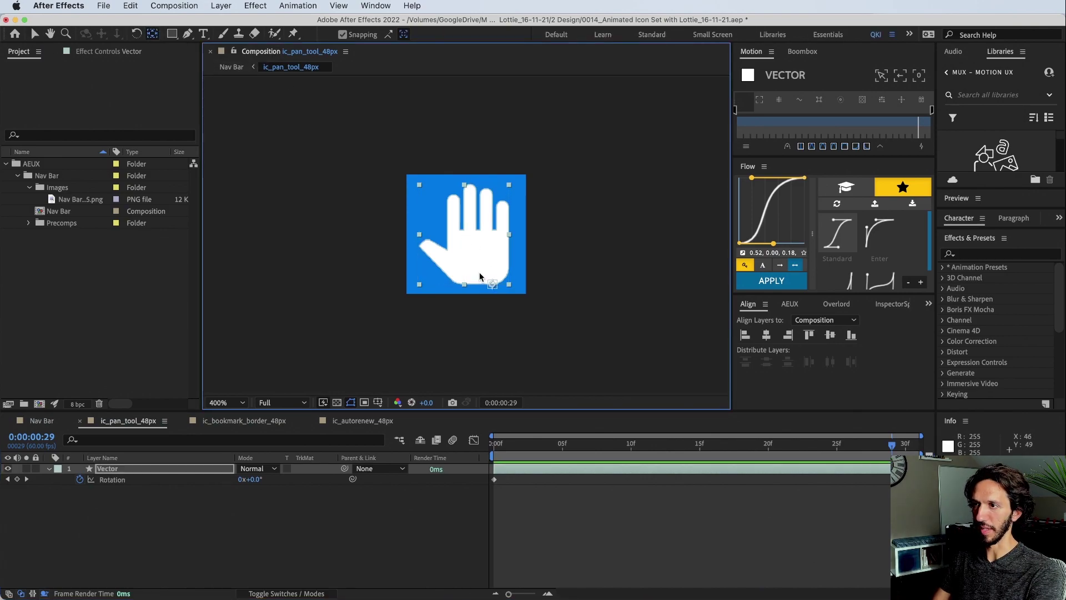
{"action": "key", "text": "super+z"}
{"action": "left_click", "coordinate": [342, 35]}
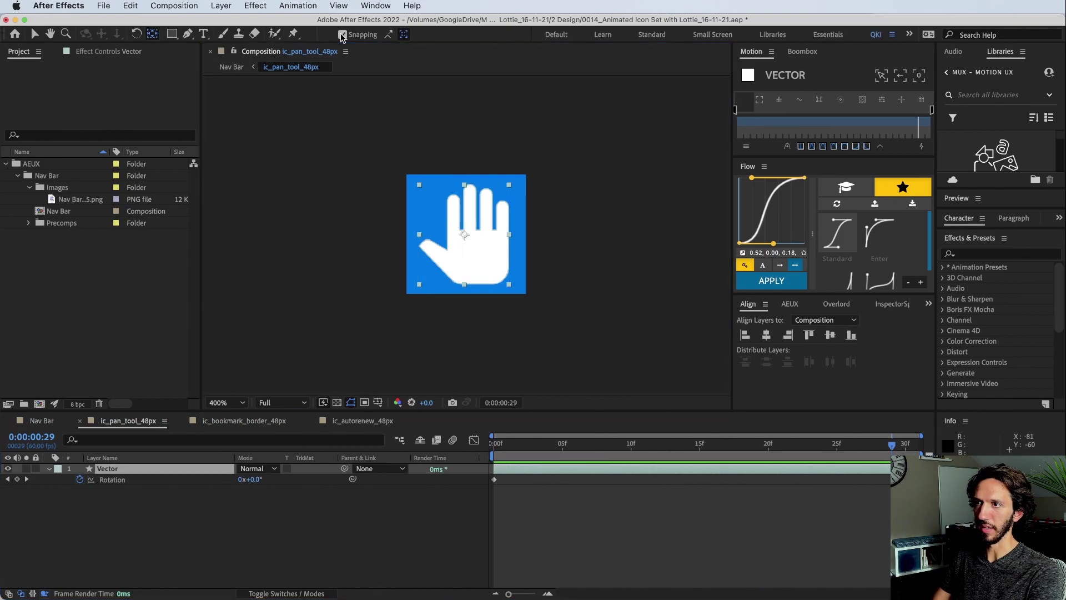
{"action": "left_click", "coordinate": [460, 234]}
{"action": "left_click_drag", "start_coordinate": [460, 237], "coordinate": [476, 281]}
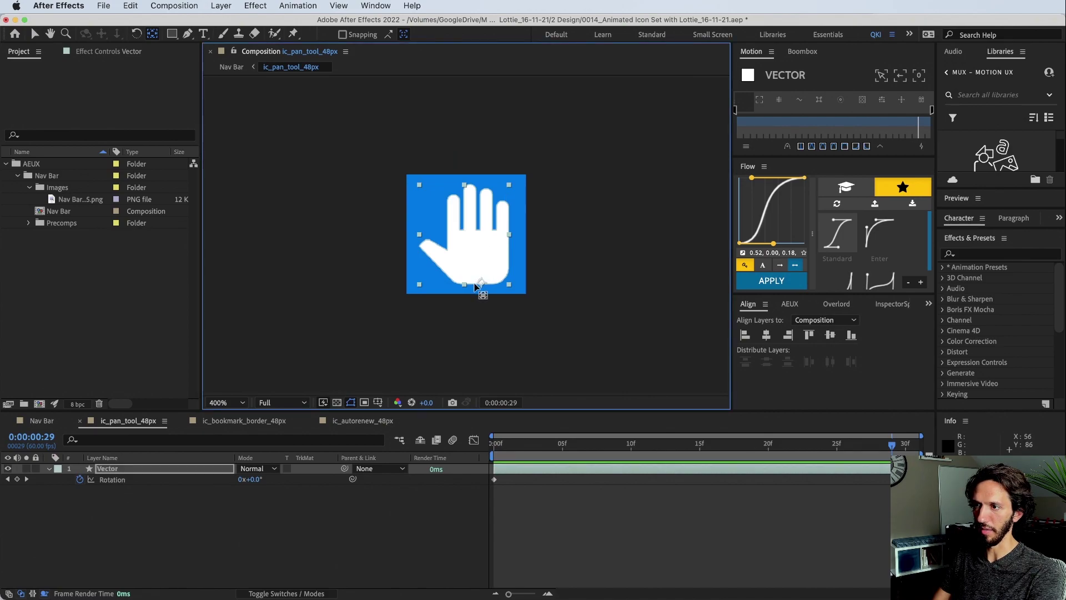
Step: Try out the hand's rotation around its new anchor point at frame 0
{"action": "left_click", "coordinate": [246, 553]}
{"action": "key", "text": "j"}
{"action": "mouse_move", "coordinate": [255, 479]}
{"action": "left_mouse_down"}
{"action": "mouse_move", "coordinate": [245, 480]}
{"action": "mouse_move", "coordinate": [255, 480]}
{"action": "left_mouse_up"}
{"action": "left_click", "coordinate": [321, 492]}
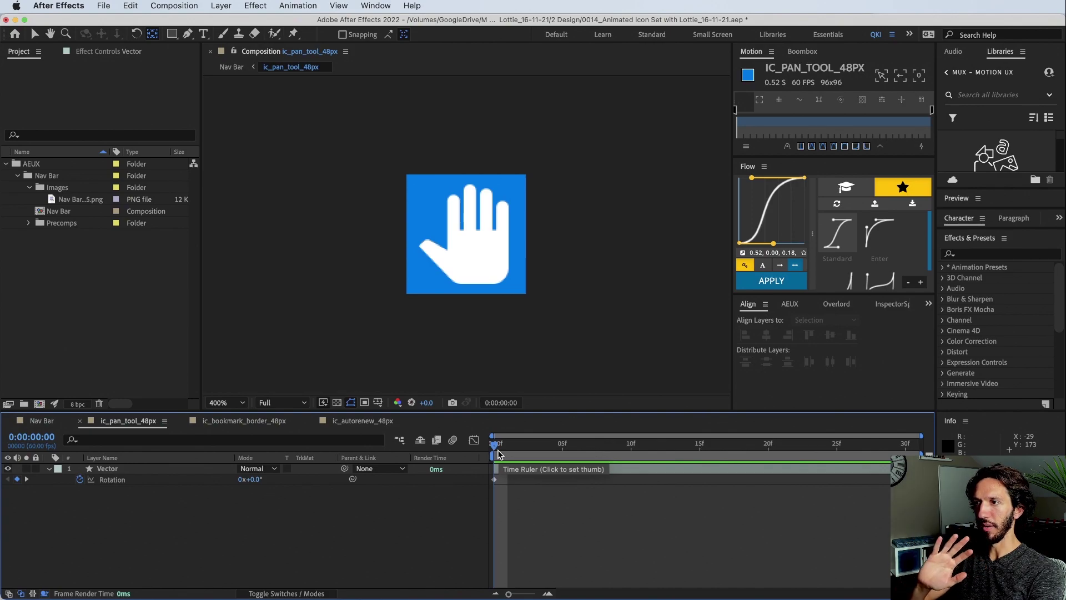
Step: Tilt the hand slightly clockwise at frame 4 and rotate it to about -5.6° at frame 16
{"action": "left_click_drag", "start_coordinate": [498, 453], "coordinate": [548, 444]}
{"action": "left_click_drag", "start_coordinate": [252, 480], "coordinate": [257, 481]}
{"action": "left_click", "coordinate": [578, 453]}
{"action": "key", "text": "space"}
{"action": "left_click_drag", "start_coordinate": [257, 481], "coordinate": [341, 483]}
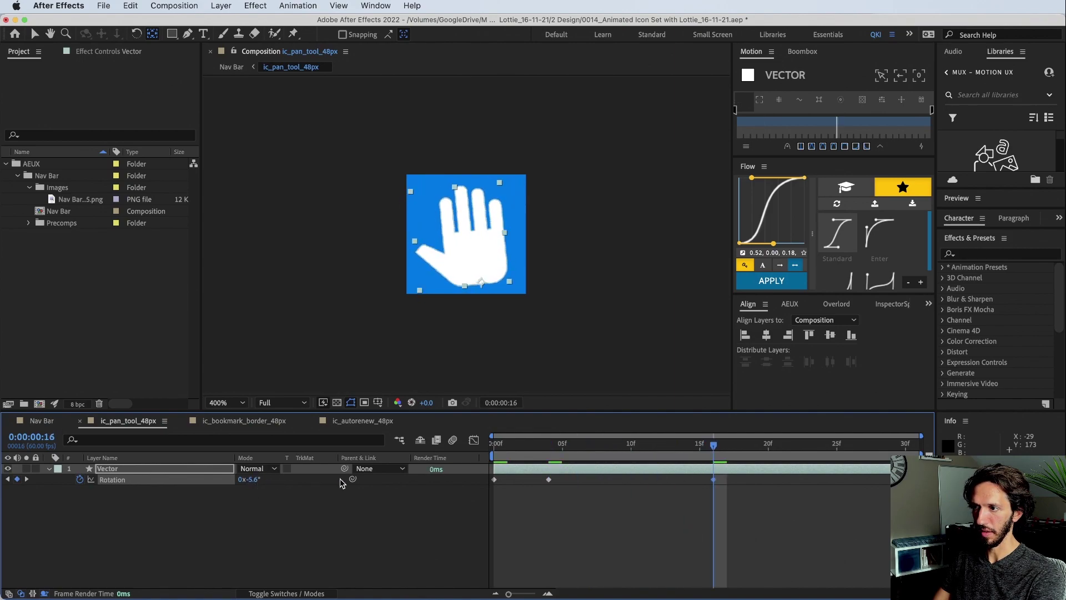
Step: Shift the two middle Rotation keyframes to frames 5 and 17
{"action": "key", "text": "space"}
{"action": "left_click_drag", "start_coordinate": [789, 509], "coordinate": [562, 479]}
{"action": "left_click", "coordinate": [590, 498]}
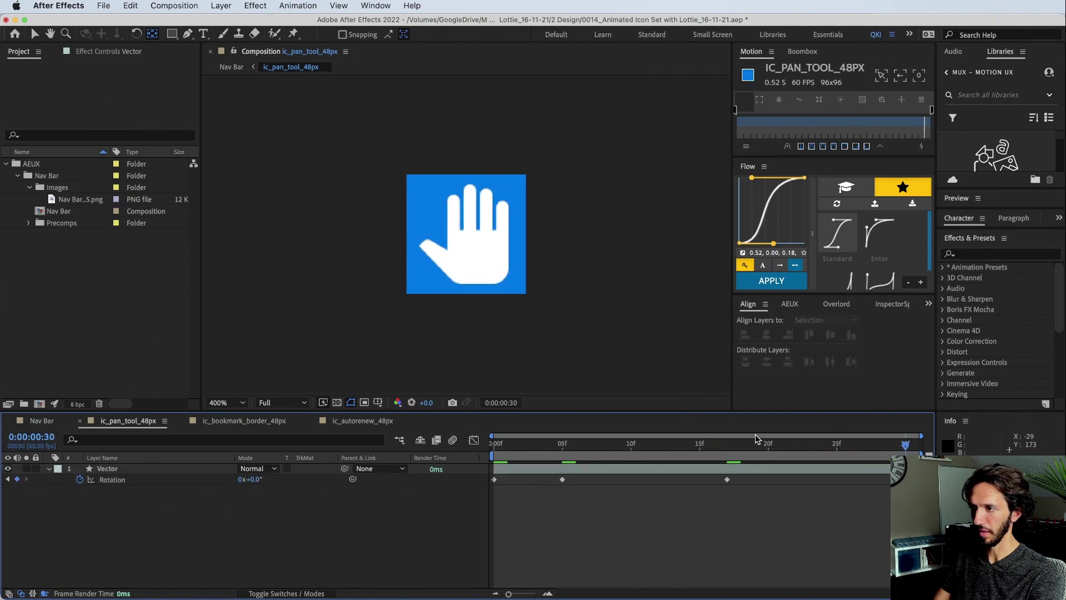
Step: Ease all of the hand's Rotation keyframes with the current Flow curve and preview the wave
{"action": "left_click", "coordinate": [119, 480]}
{"action": "left_click", "coordinate": [770, 282]}
{"action": "left_click", "coordinate": [659, 513]}
{"action": "left_click_drag", "start_coordinate": [605, 446], "coordinate": [550, 445]}
{"action": "key", "text": "space"}
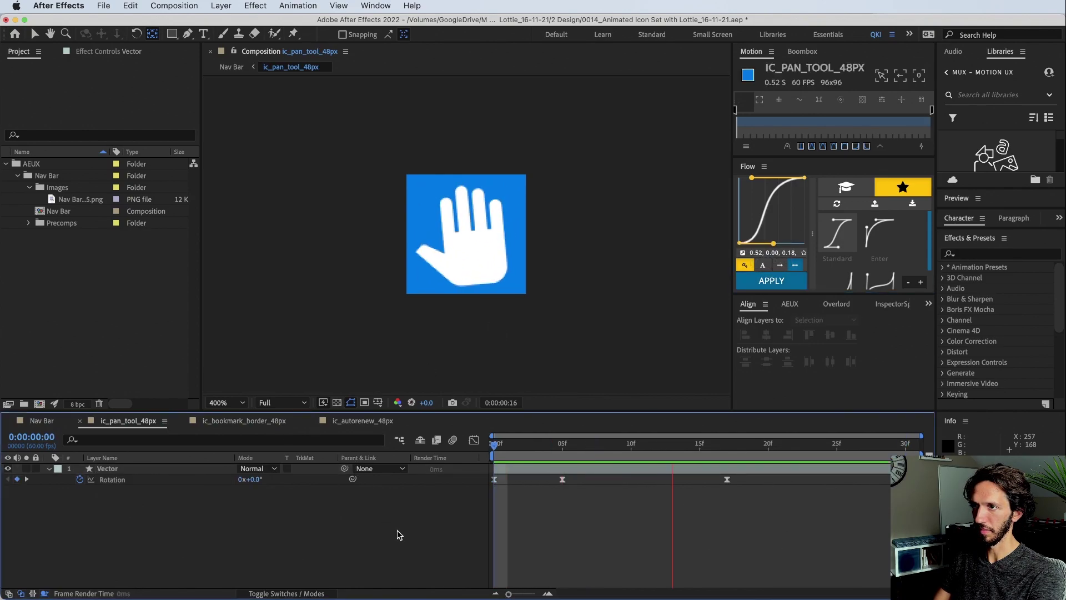
Step: Reshape the hand's Rotation curve in the Graph Editor by adjusting its keyframe handles, and preview the motion
{"action": "key", "text": "space"}
{"action": "left_click", "coordinate": [326, 468]}
{"action": "left_click", "coordinate": [473, 439]}
{"action": "left_click_drag", "start_coordinate": [580, 497], "coordinate": [552, 469]}
{"action": "left_click_drag", "start_coordinate": [529, 529], "coordinate": [524, 514]}
{"action": "left_click_drag", "start_coordinate": [648, 470], "coordinate": [661, 471]}
{"action": "left_click_drag", "start_coordinate": [591, 562], "coordinate": [607, 562]}
{"action": "left_click_drag", "start_coordinate": [820, 562], "coordinate": [818, 575]}
{"action": "left_click_drag", "start_coordinate": [662, 471], "coordinate": [658, 456]}
{"action": "key", "text": "space"}
{"action": "key", "text": "space"}
{"action": "left_click", "coordinate": [407, 578]}
Step: Preview all three icon animations together in the Nav Bar composition
{"action": "left_click", "coordinate": [40, 422]}
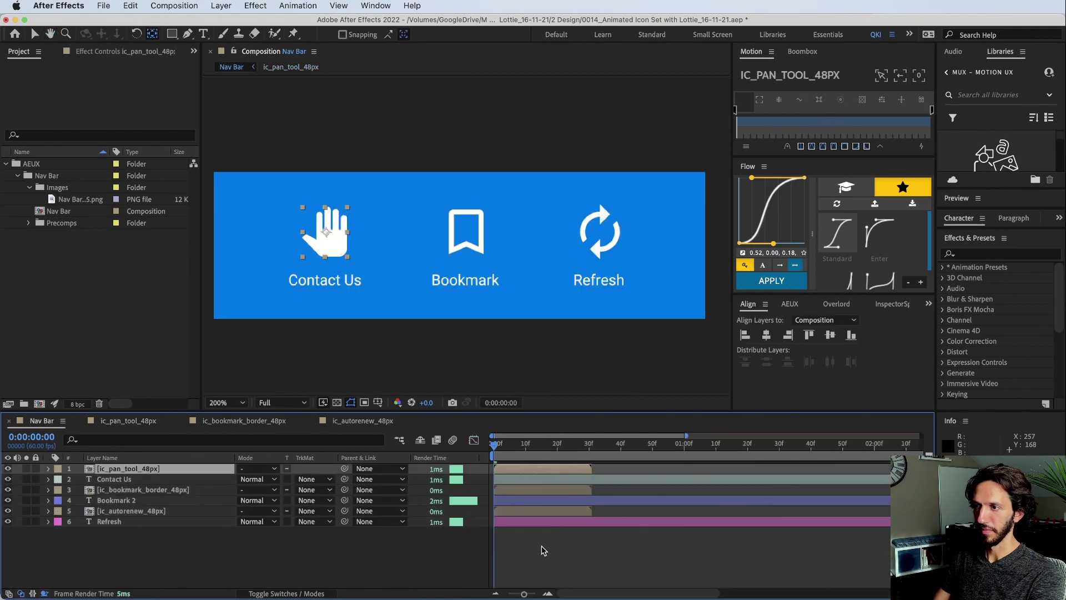
{"action": "left_click", "coordinate": [543, 550]}
{"action": "key", "text": "space"}
{"action": "mouse_move", "coordinate": [528, 480]}
{"action": "left_mouse_down"}
{"action": "mouse_move", "coordinate": [509, 469]}
{"action": "mouse_move", "coordinate": [560, 469]}
{"action": "mouse_move", "coordinate": [507, 467]}
{"action": "mouse_move", "coordinate": [574, 461]}
{"action": "mouse_move", "coordinate": [484, 469]}
{"action": "mouse_move", "coordinate": [561, 472]}
{"action": "mouse_move", "coordinate": [525, 469]}
{"action": "left_mouse_up"}
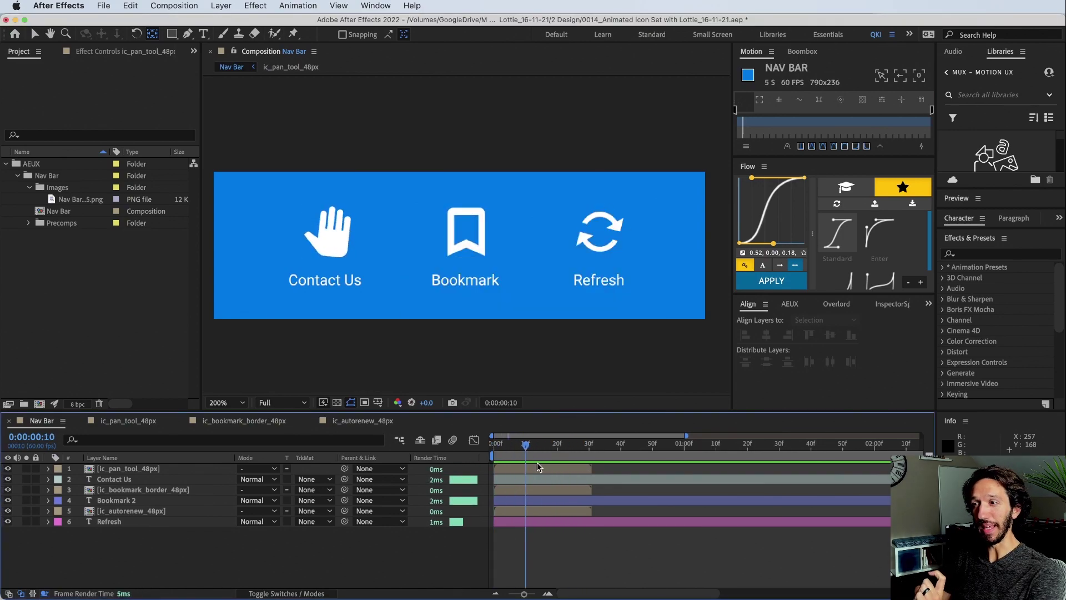
{"action": "left_click_drag", "start_coordinate": [527, 450], "coordinate": [587, 453]}
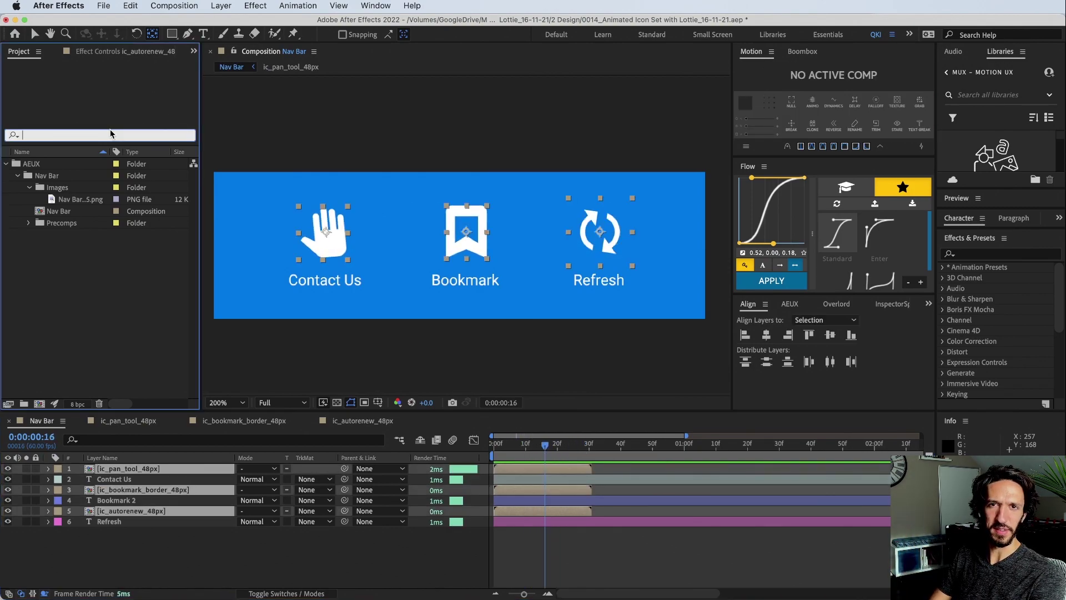
Step: Filter the project items by "ic" and group the three icon compositions in a new folder named "Lottie Export"
{"action": "type", "text": "ic"}
{"action": "left_click_drag", "start_coordinate": [109, 262], "coordinate": [89, 322]}
{"action": "left_click_drag", "start_coordinate": [39, 249], "coordinate": [24, 404]}
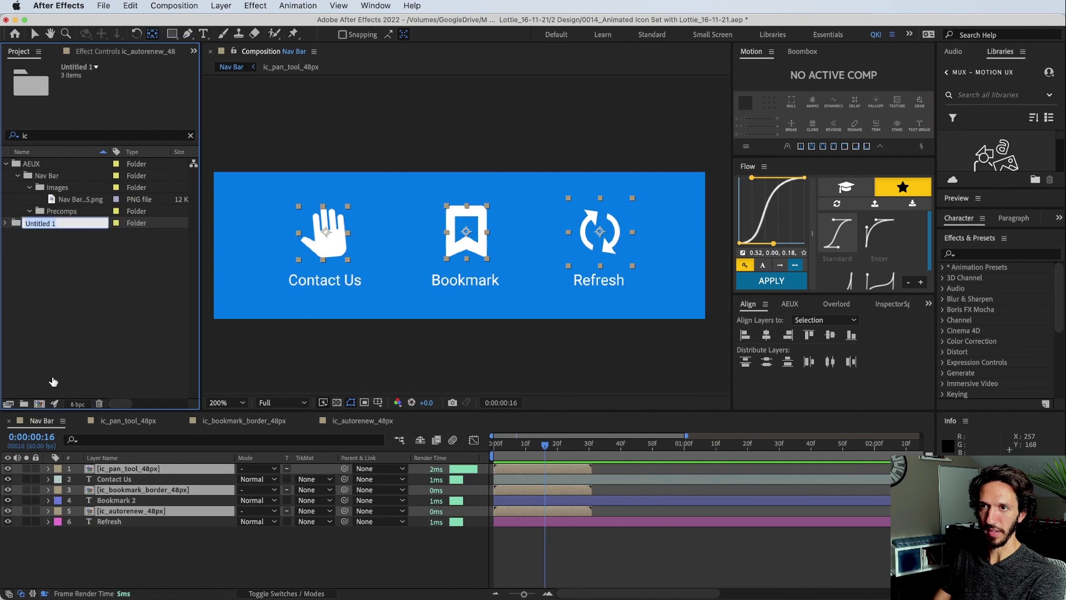
{"action": "type", "text": "Lottie"}
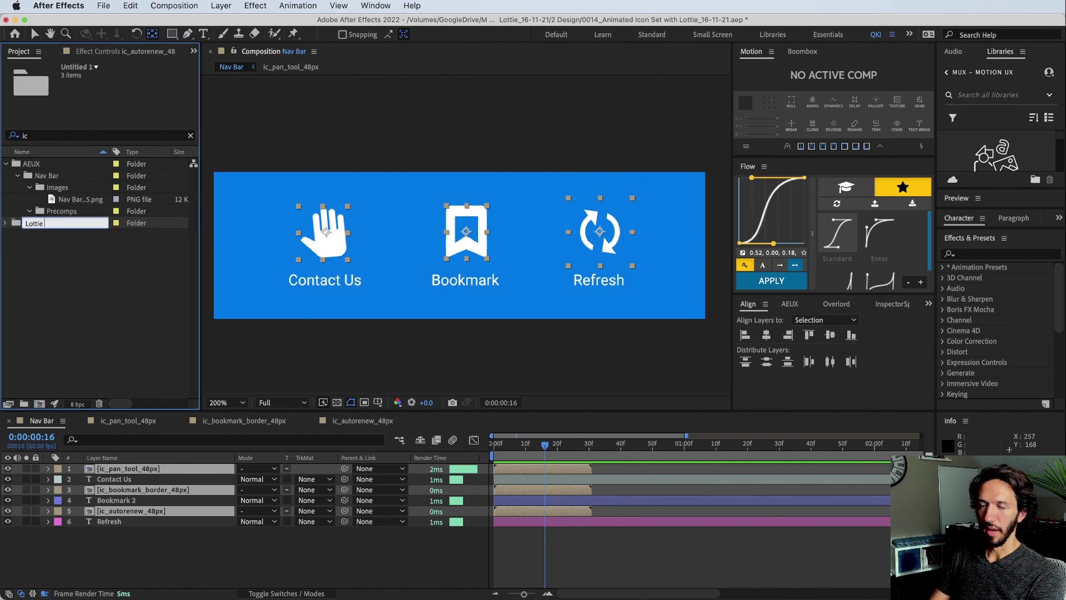
{"action": "type", "text": " Export"}
{"action": "key", "text": "Return"}
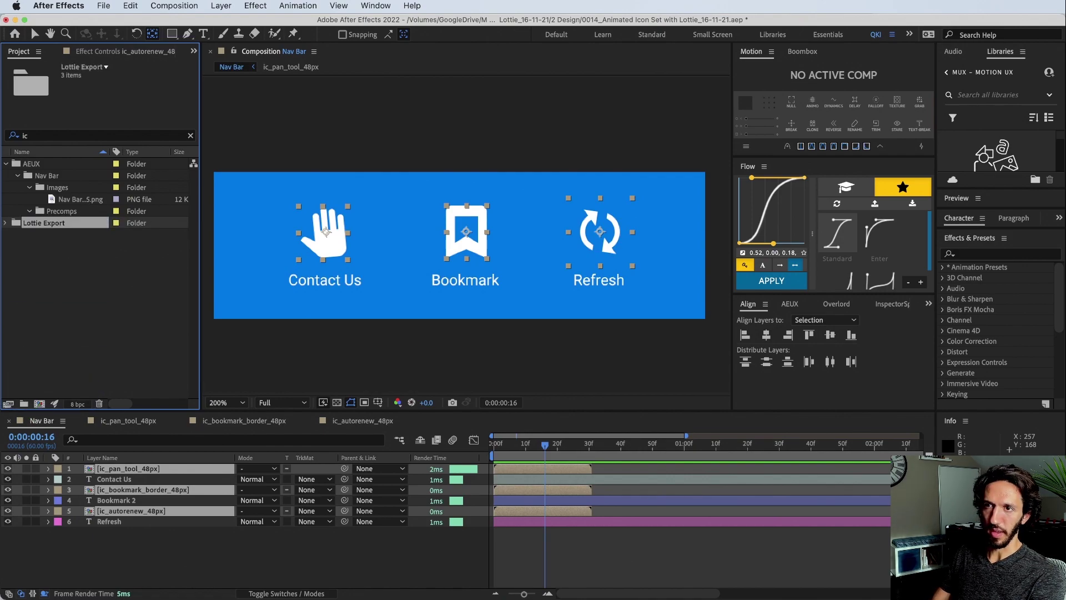
Step: Collapse the AEUX folder and select the icon compositions inside the Lottie Export folder
{"action": "left_click", "coordinate": [7, 164]}
{"action": "left_click", "coordinate": [5, 176]}
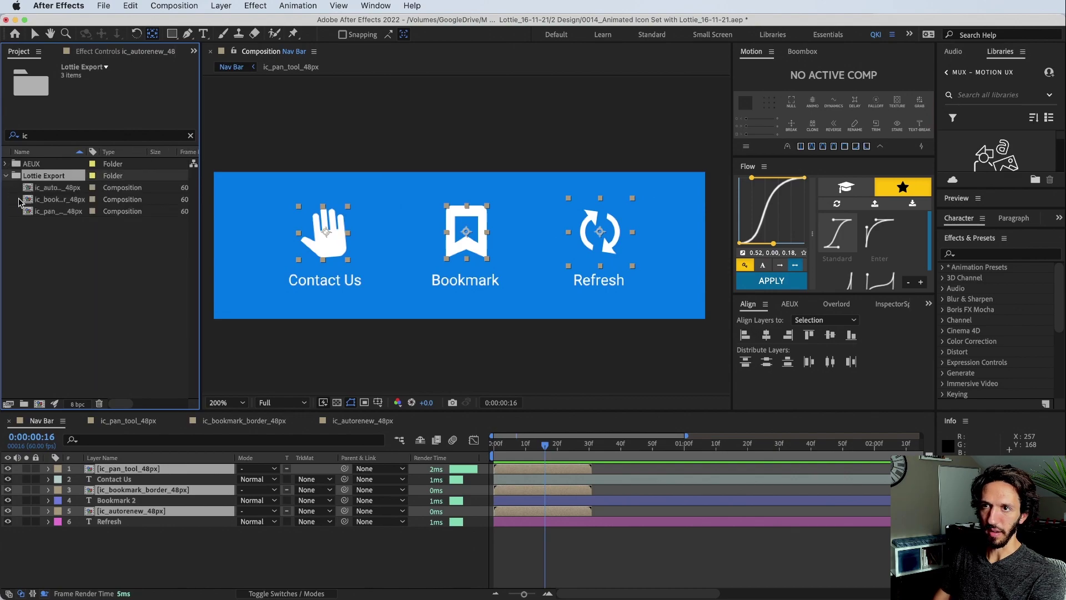
{"action": "left_click", "coordinate": [58, 198]}
{"action": "left_click", "coordinate": [60, 210]}
{"action": "left_click", "coordinate": [59, 187]}
{"action": "left_click", "coordinate": [60, 199]}
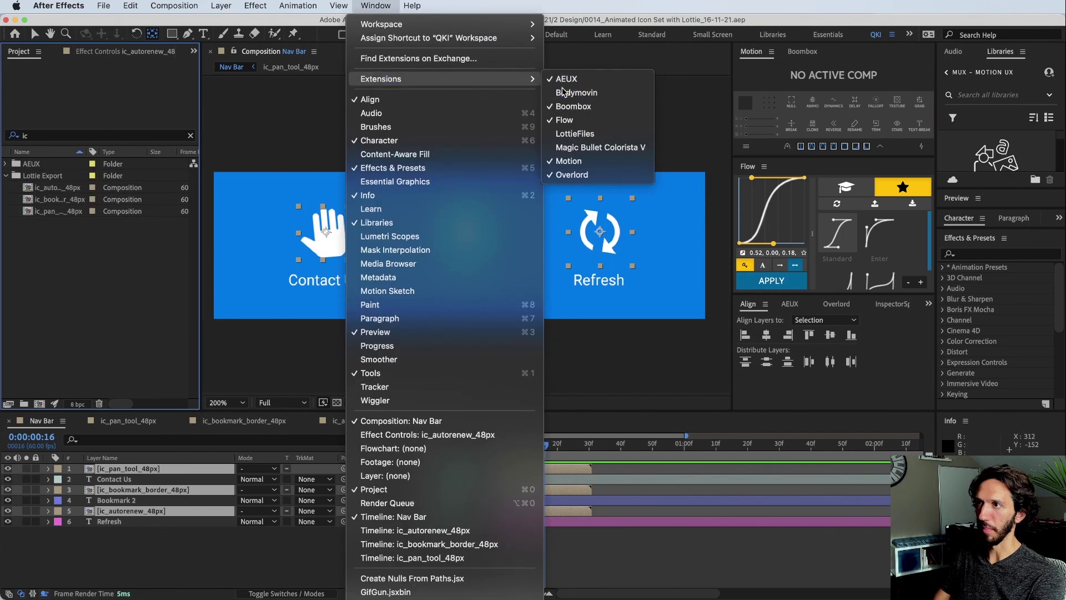
Step: Open the Bodymovin extension and mark the three icon compositions for rendering
{"action": "left_click", "coordinate": [562, 92]}
{"action": "left_click", "coordinate": [454, 167]}
{"action": "left_click", "coordinate": [271, 214]}
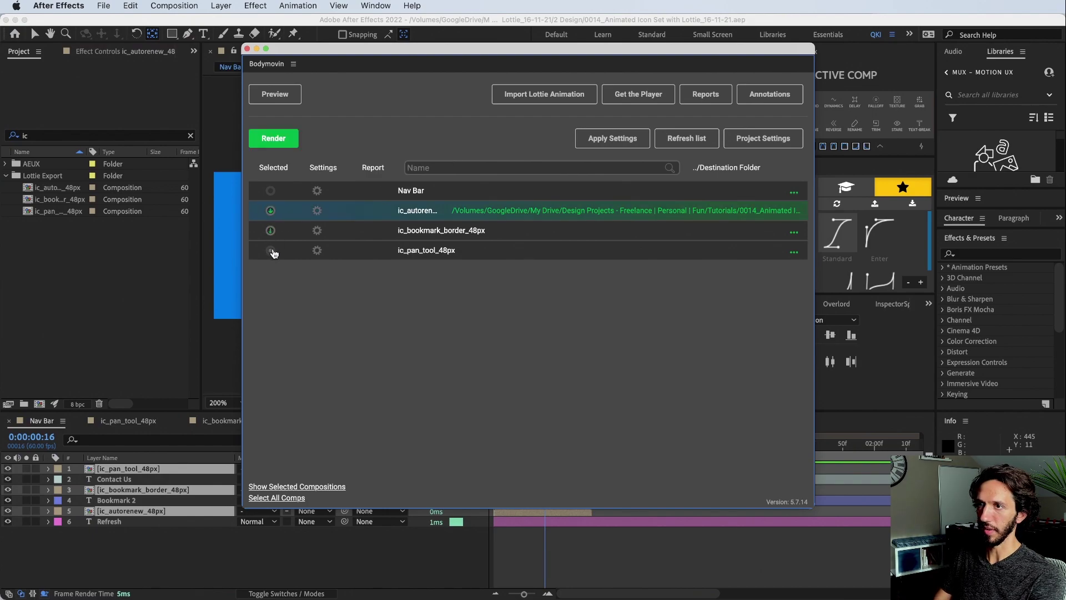
Step: Switch the save location of the ic_autorenew_48px export, refresh.json, to the 2 Design folder
{"action": "left_click", "coordinate": [644, 210]}
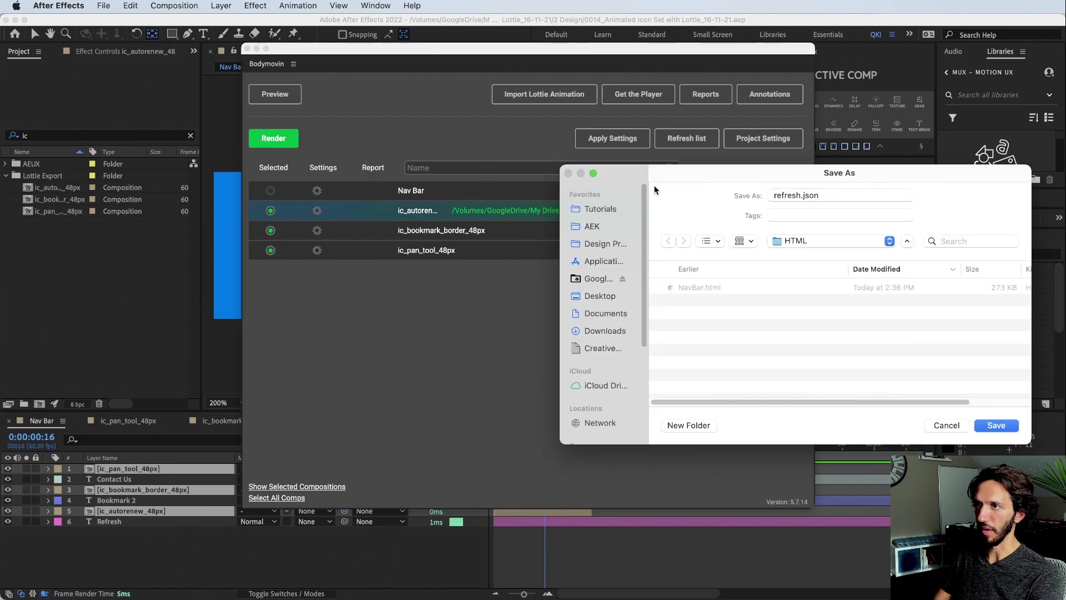
{"action": "left_click", "coordinate": [792, 247]}
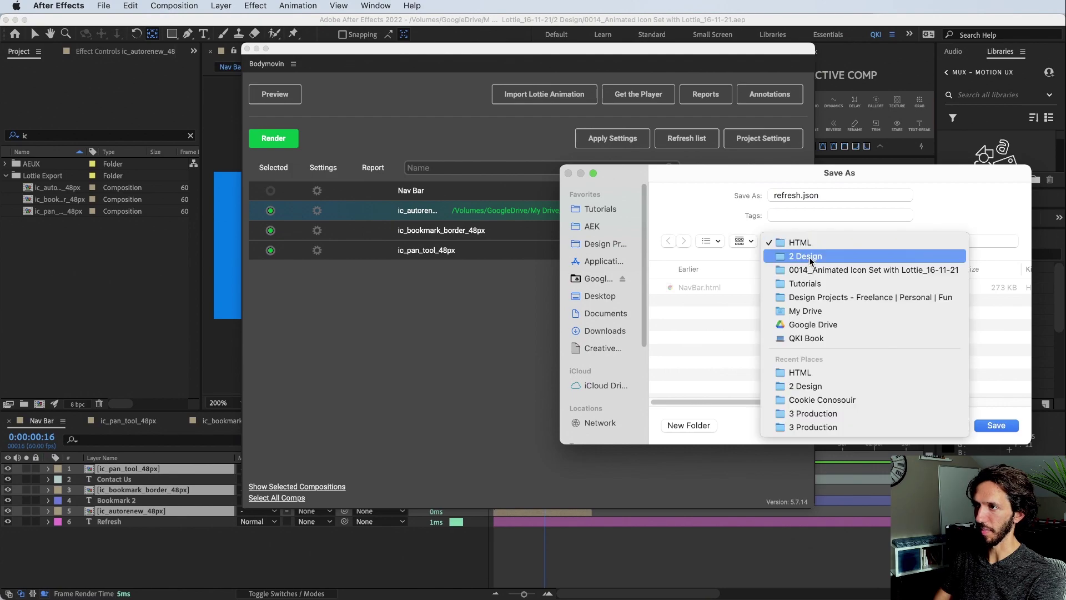
{"action": "left_click", "coordinate": [809, 256]}
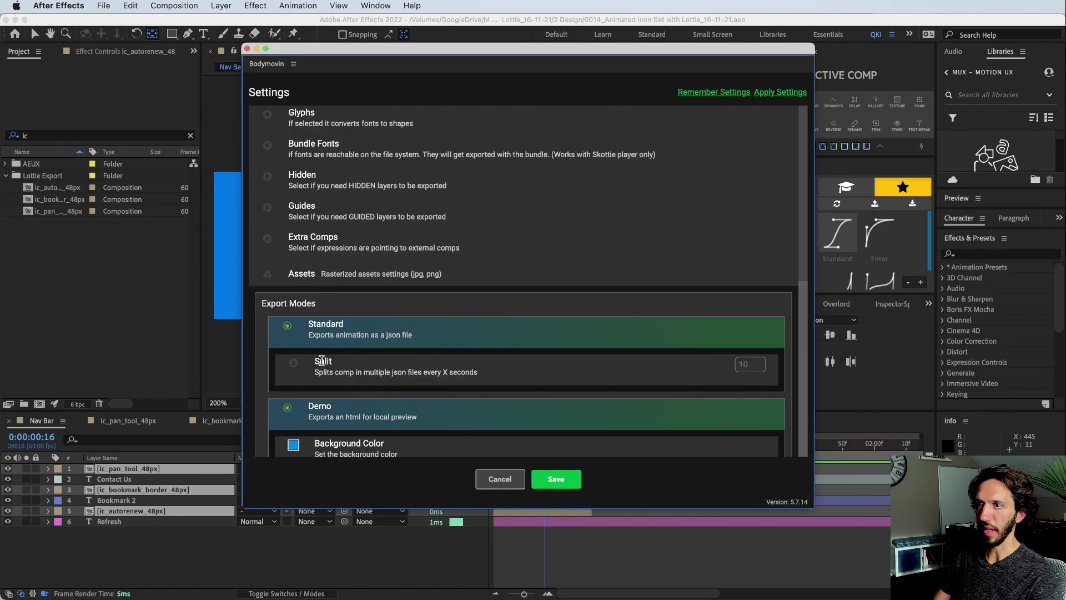
Step: Disable the Demo export mode in the Bodymovin composition settings, keeping only Standard, and save
{"action": "scroll", "coordinate": [322, 361], "scroll_direction": "down", "scroll_amount": 3}
{"action": "left_click", "coordinate": [294, 321]}
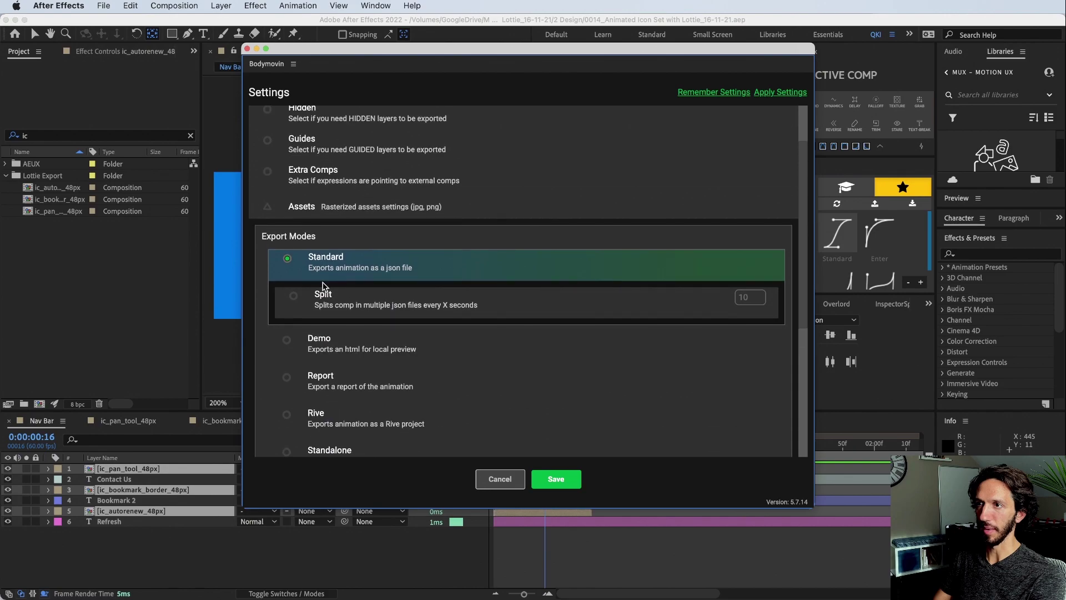
{"action": "scroll", "coordinate": [331, 318], "scroll_direction": "up", "scroll_amount": 2}
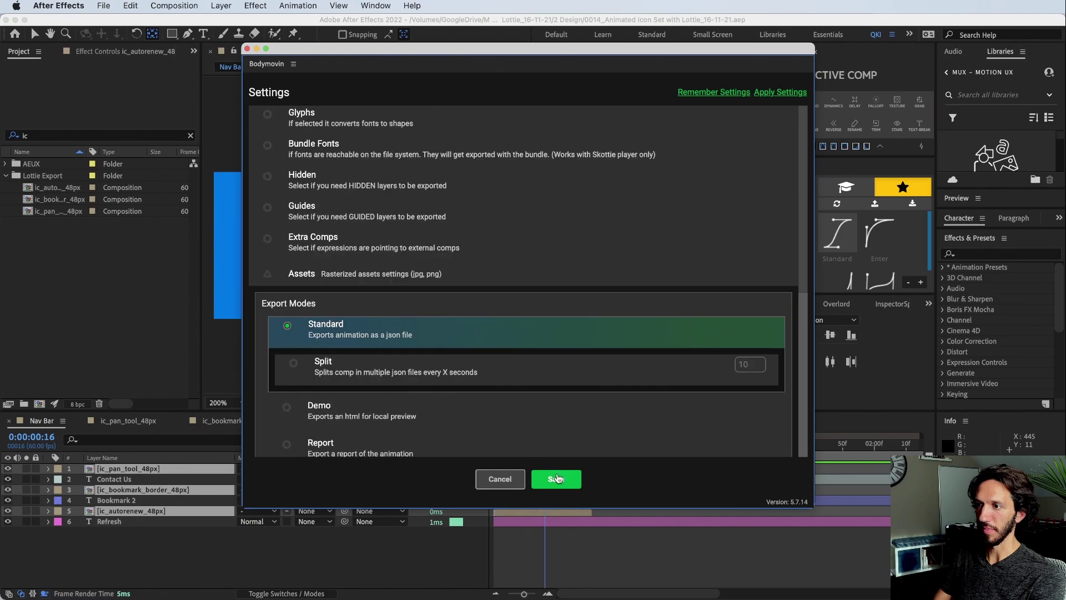
{"action": "left_click", "coordinate": [556, 478]}
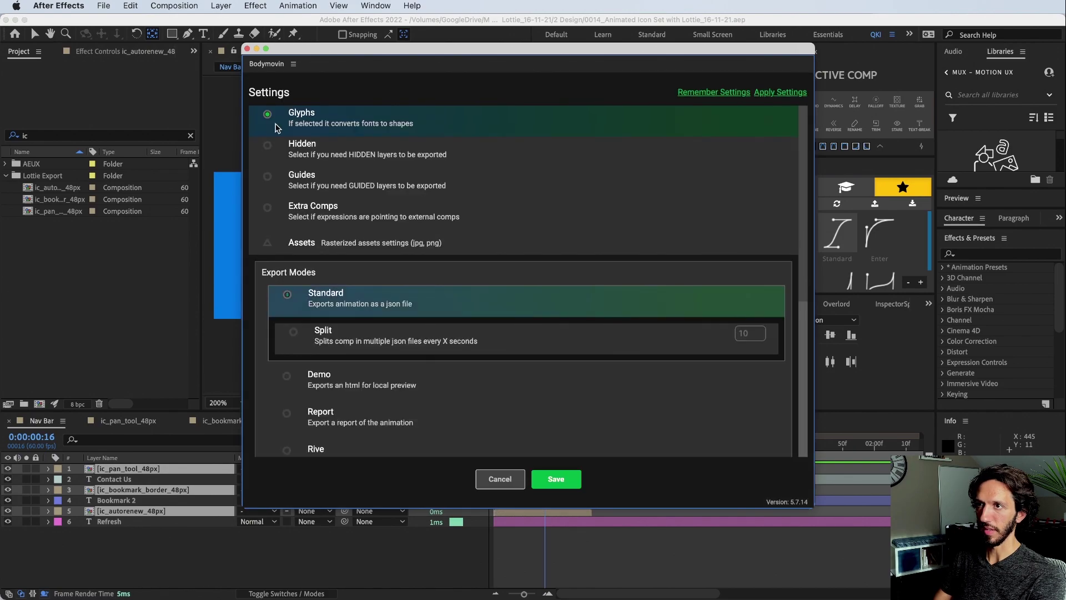
Step: Turn off Glyphs in the Bodymovin settings of the remaining icon compositions and save them
{"action": "left_click", "coordinate": [556, 479]}
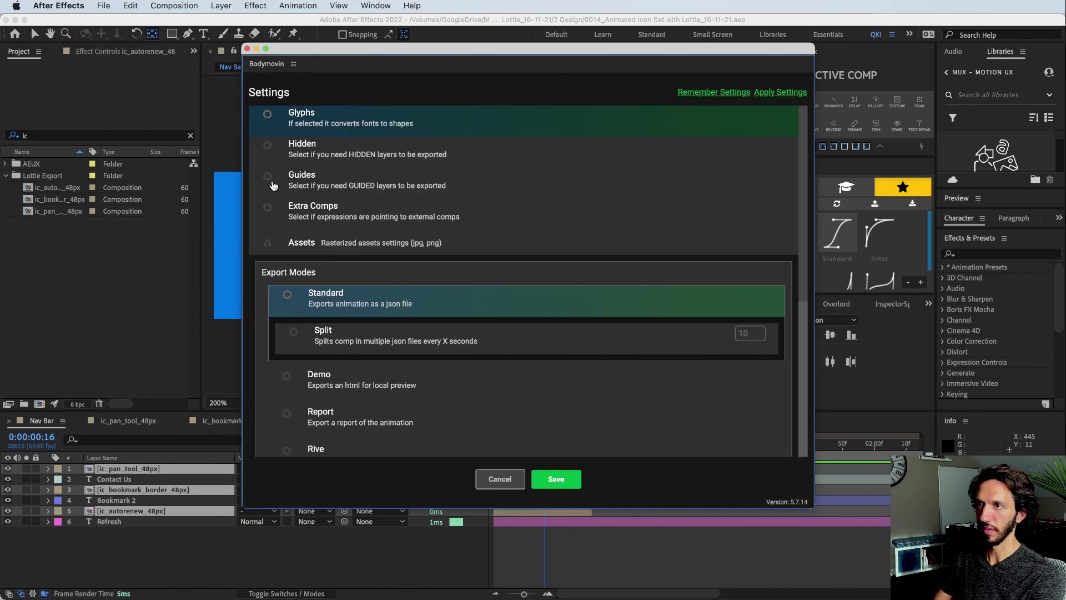
{"action": "left_click", "coordinate": [267, 114]}
{"action": "left_click", "coordinate": [556, 478]}
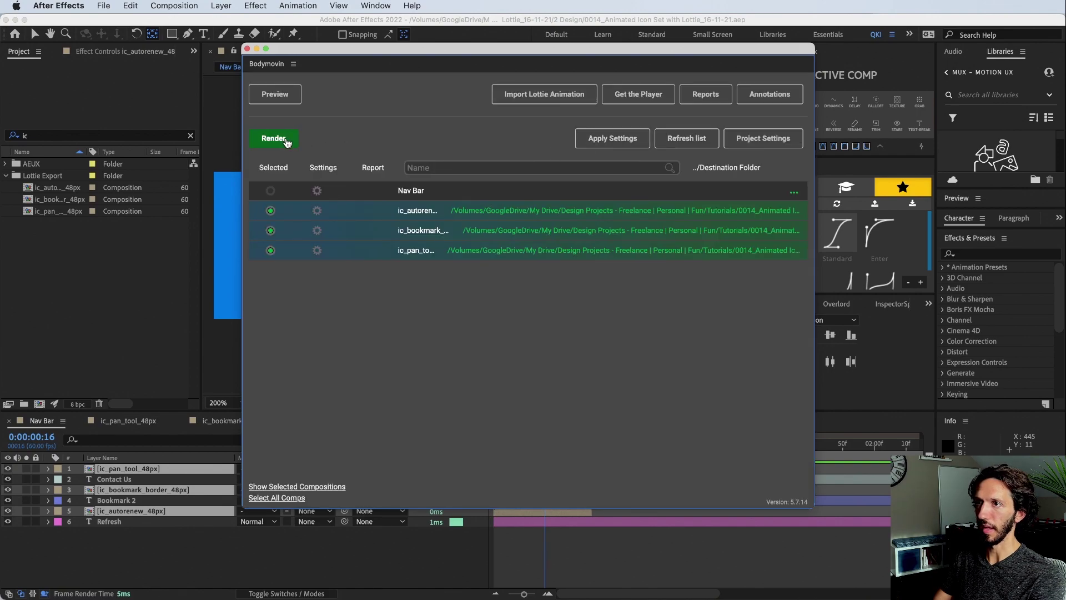
Step: Render the three marked icon compositions and check the exported wave.json, refresh.json and bookmark.json files in the Lottie Web folder
{"action": "left_click", "coordinate": [274, 138]}
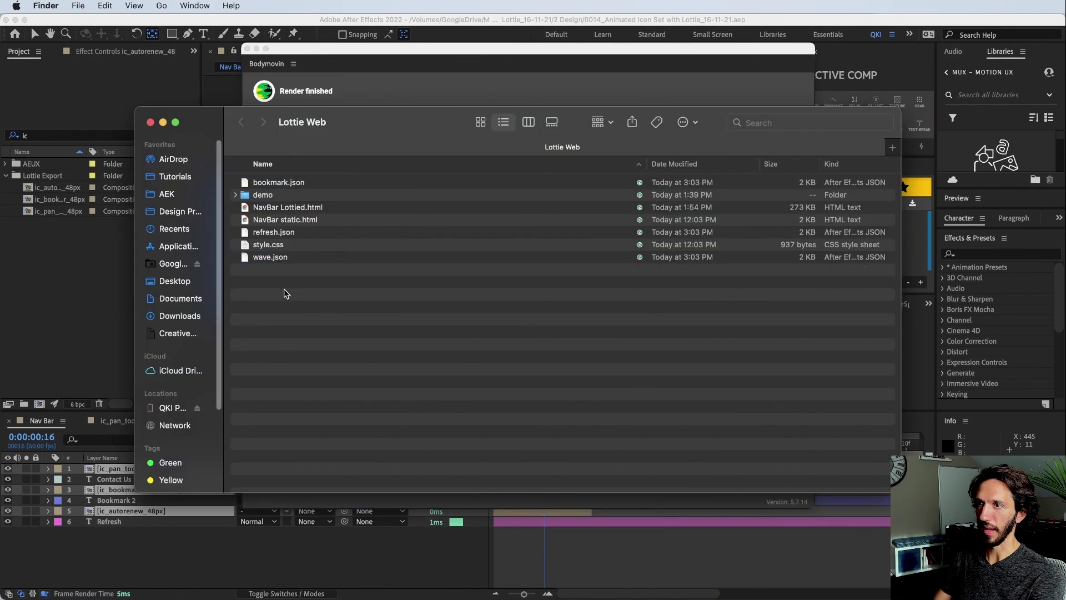
{"action": "left_click", "coordinate": [270, 256]}
{"action": "left_click", "coordinate": [273, 232]}
{"action": "left_click", "coordinate": [283, 184]}
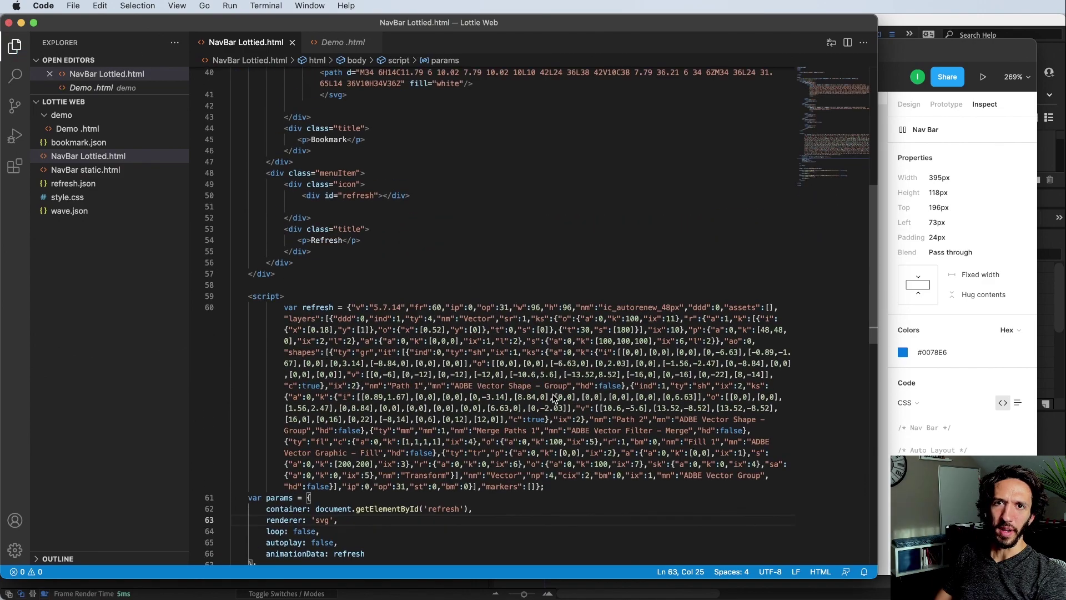
Step: In Visual Studio Code, examine the embedded player script, the navbar markup and the script block holding var refresh in NavBar Lottied.html
{"action": "scroll", "coordinate": [551, 394], "scroll_direction": "up", "scroll_amount": 10}
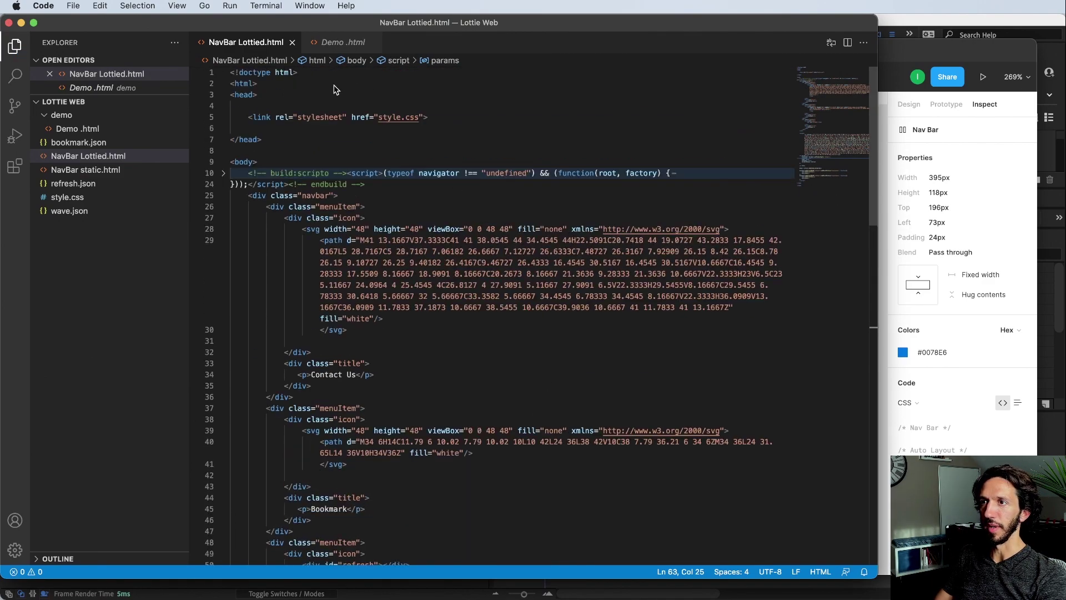
{"action": "left_click", "coordinate": [224, 174]}
{"action": "left_click", "coordinate": [224, 174]}
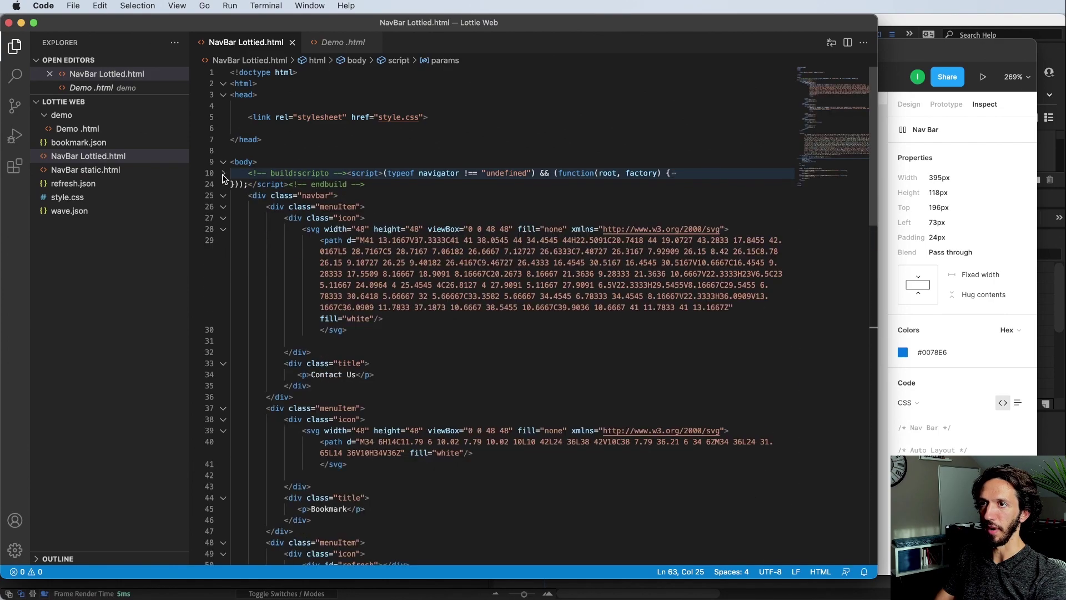
{"action": "left_click", "coordinate": [327, 197]}
{"action": "left_click_drag", "start_coordinate": [252, 199], "coordinate": [409, 199]}
{"action": "left_click", "coordinate": [415, 191]}
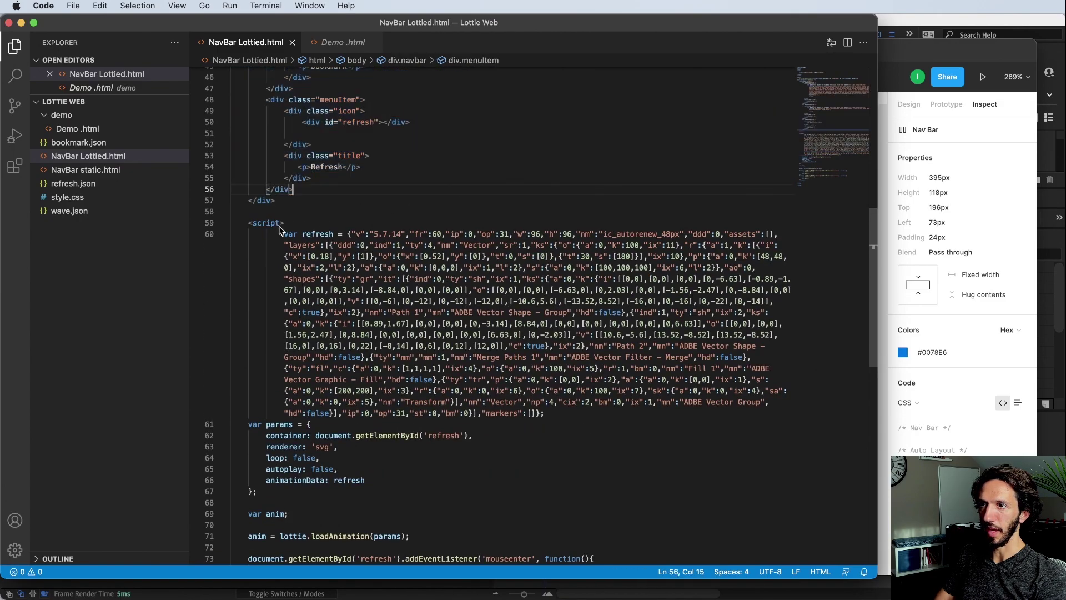
{"action": "left_click_drag", "start_coordinate": [249, 223], "coordinate": [360, 324]}
{"action": "left_click", "coordinate": [360, 324]}
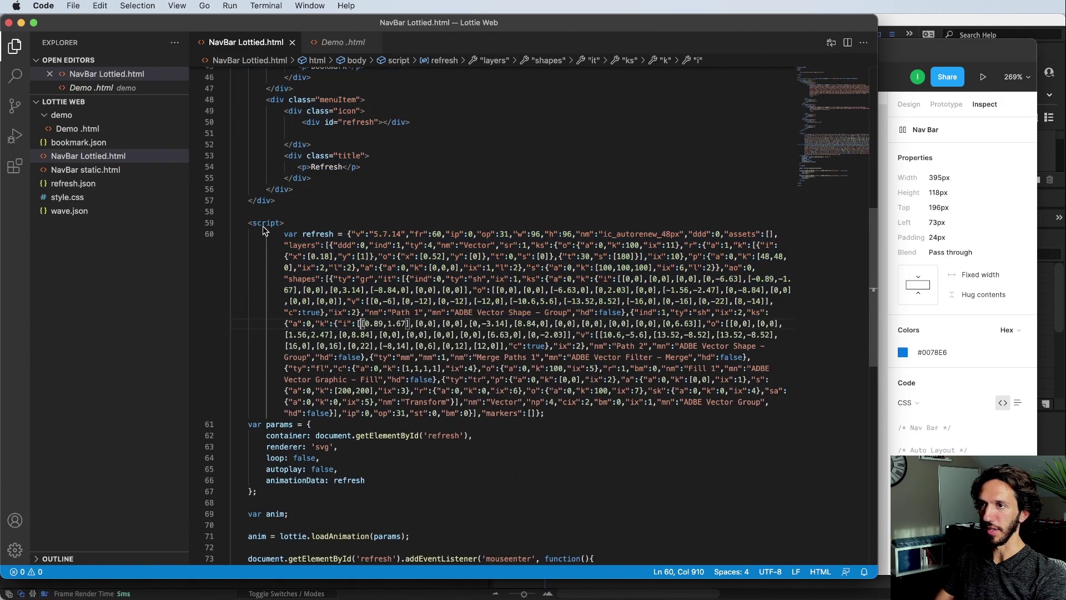
{"action": "left_click_drag", "start_coordinate": [285, 234], "coordinate": [359, 237]}
{"action": "left_click", "coordinate": [347, 245]}
{"action": "left_click", "coordinate": [387, 180]}
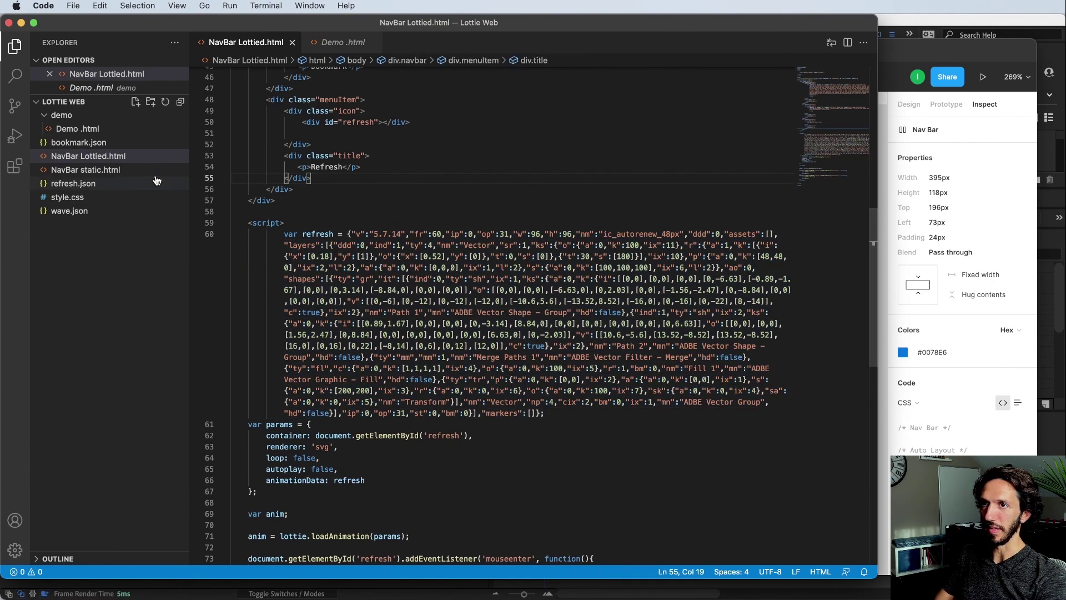
Step: Examine the contents of refresh.json and the var refresh declaration in NavBar Lottied.html that holds the same data
{"action": "left_click", "coordinate": [91, 183]}
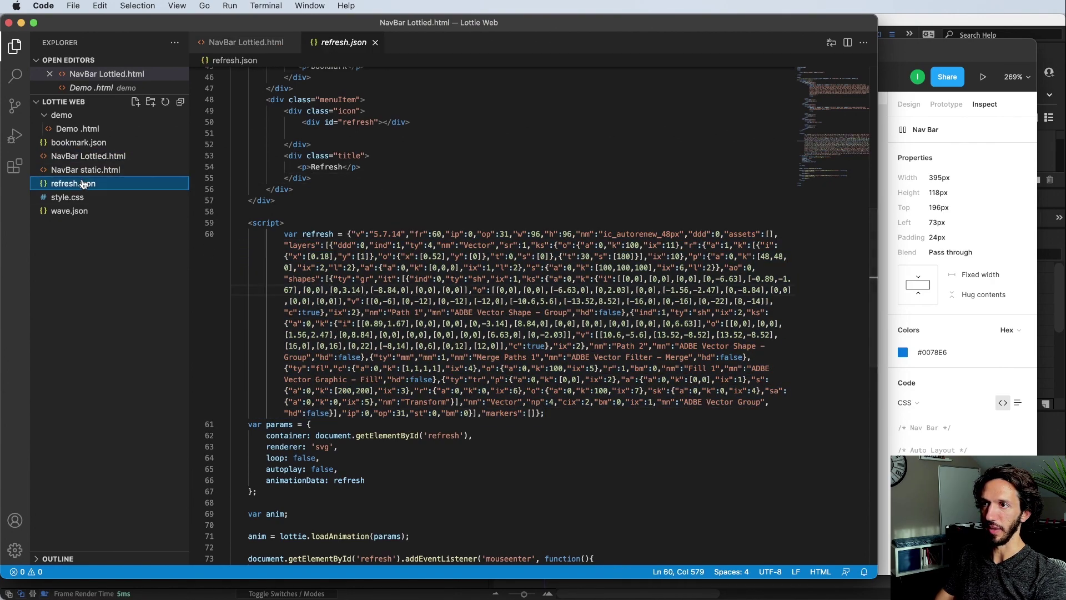
{"action": "left_click_drag", "start_coordinate": [231, 111], "coordinate": [368, 119]}
{"action": "key", "text": "super+a"}
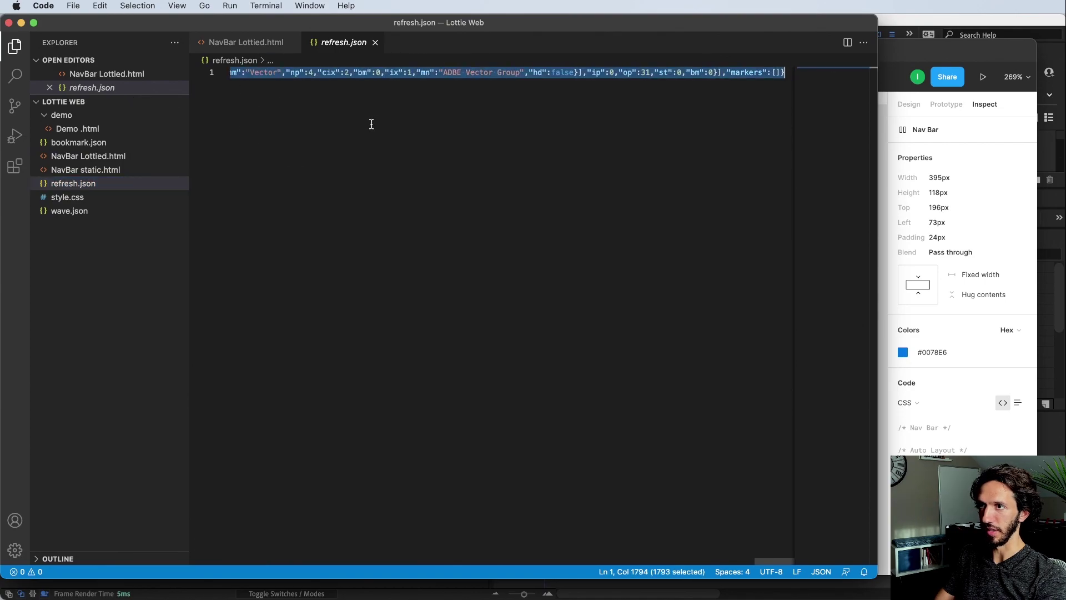
{"action": "left_click", "coordinate": [83, 156]}
{"action": "left_click", "coordinate": [298, 234]}
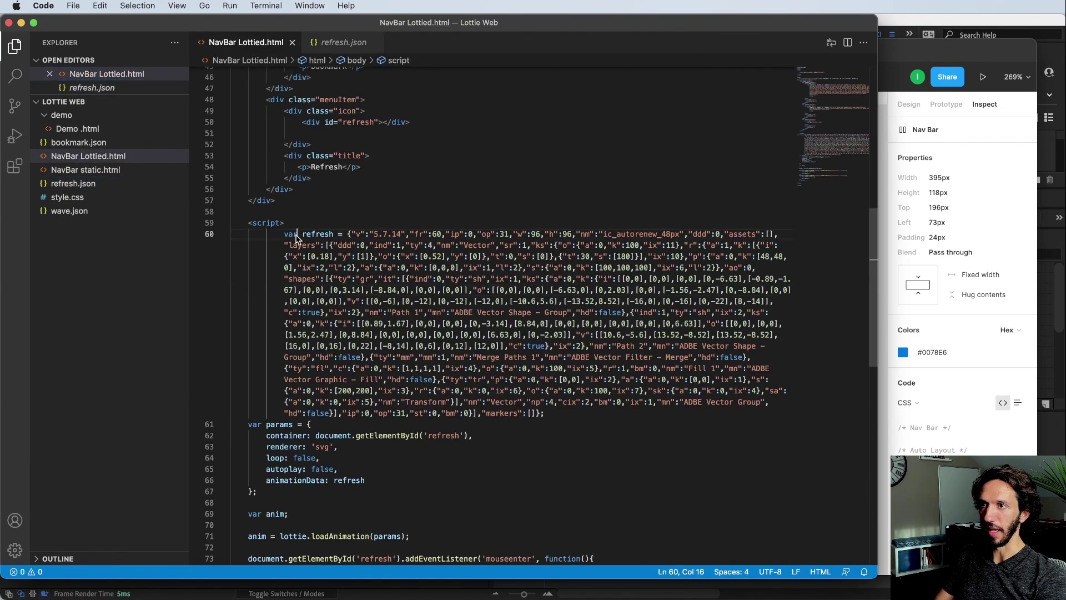
{"action": "double_click", "coordinate": [304, 235]}
{"action": "left_click", "coordinate": [339, 226]}
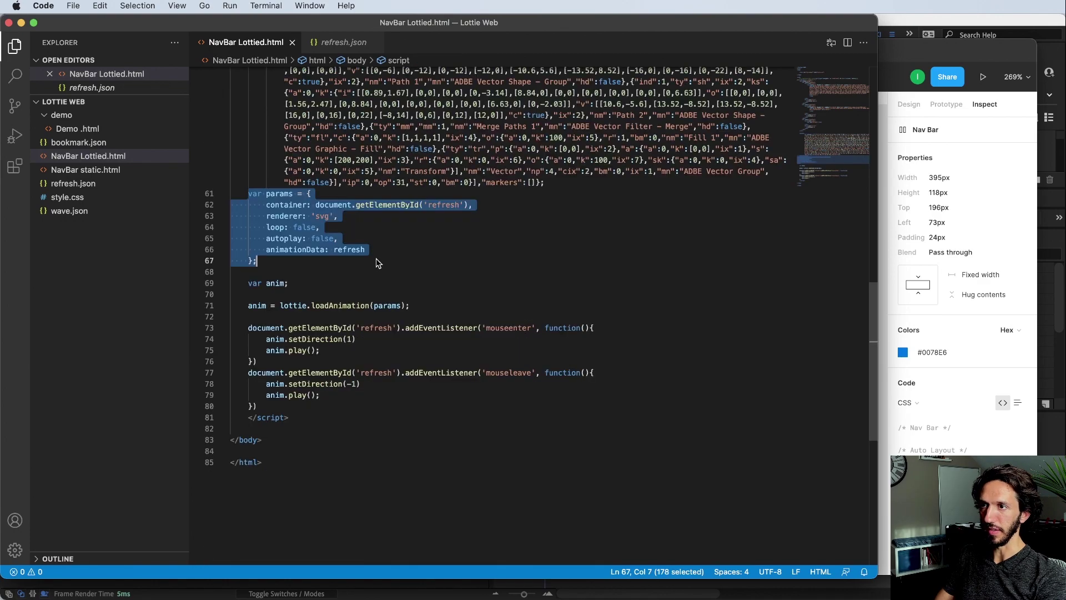
Step: Examine the params object, matching its container to the refresh div and its animationData to the refresh variable
{"action": "left_click", "coordinate": [380, 261]}
{"action": "left_click_drag", "start_coordinate": [381, 267], "coordinate": [240, 198]}
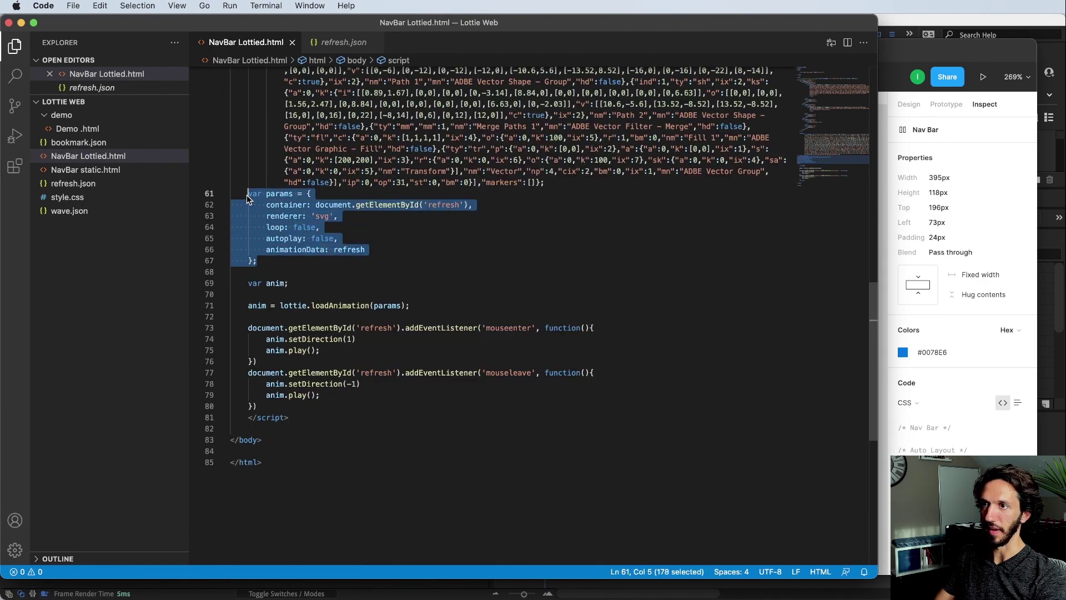
{"action": "scroll", "coordinate": [402, 250], "scroll_direction": "up", "scroll_amount": 10}
{"action": "left_click_drag", "start_coordinate": [472, 523], "coordinate": [405, 523]}
{"action": "left_click_drag", "start_coordinate": [411, 210], "coordinate": [302, 210]}
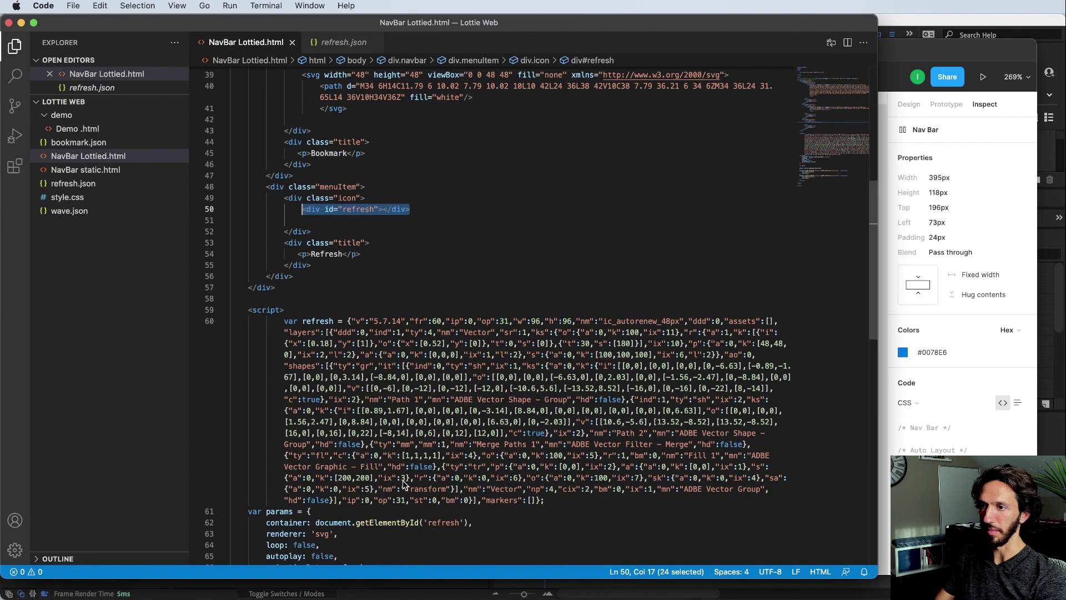
{"action": "left_click_drag", "start_coordinate": [337, 534], "coordinate": [316, 566]}
{"action": "left_click", "coordinate": [366, 428]}
{"action": "left_click_drag", "start_coordinate": [371, 414], "coordinate": [261, 417]}
{"action": "double_click", "coordinate": [347, 414]}
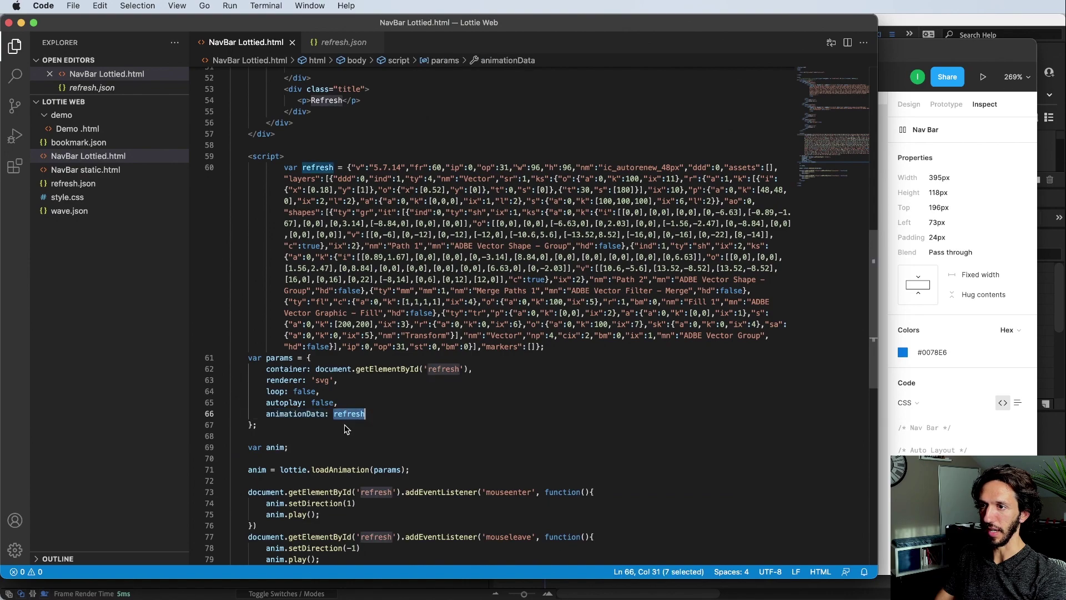
{"action": "left_click", "coordinate": [299, 167]}
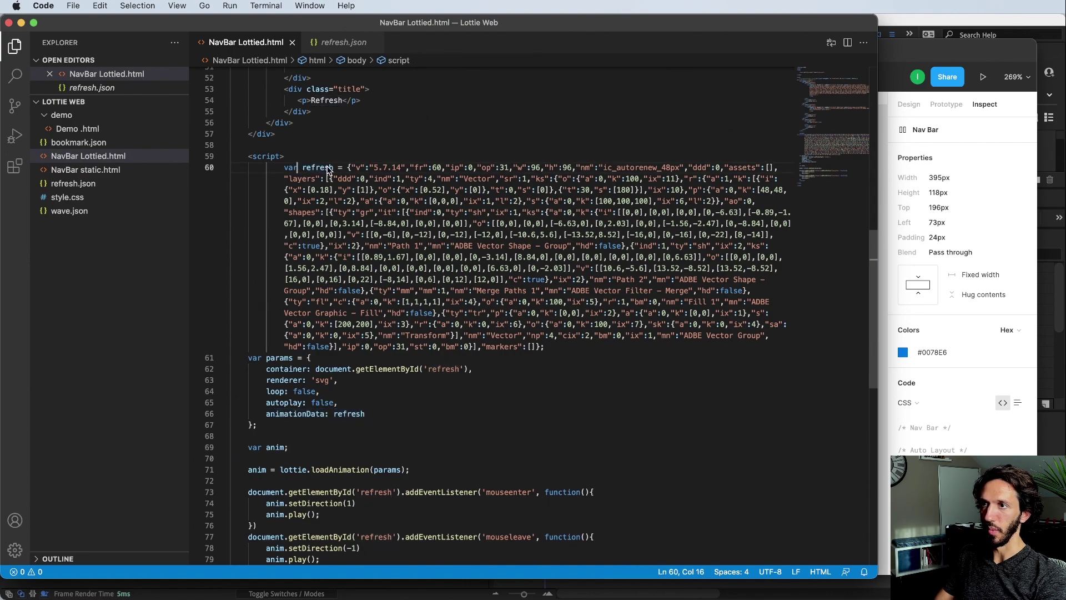
{"action": "left_click_drag", "start_coordinate": [348, 168], "coordinate": [558, 353]}
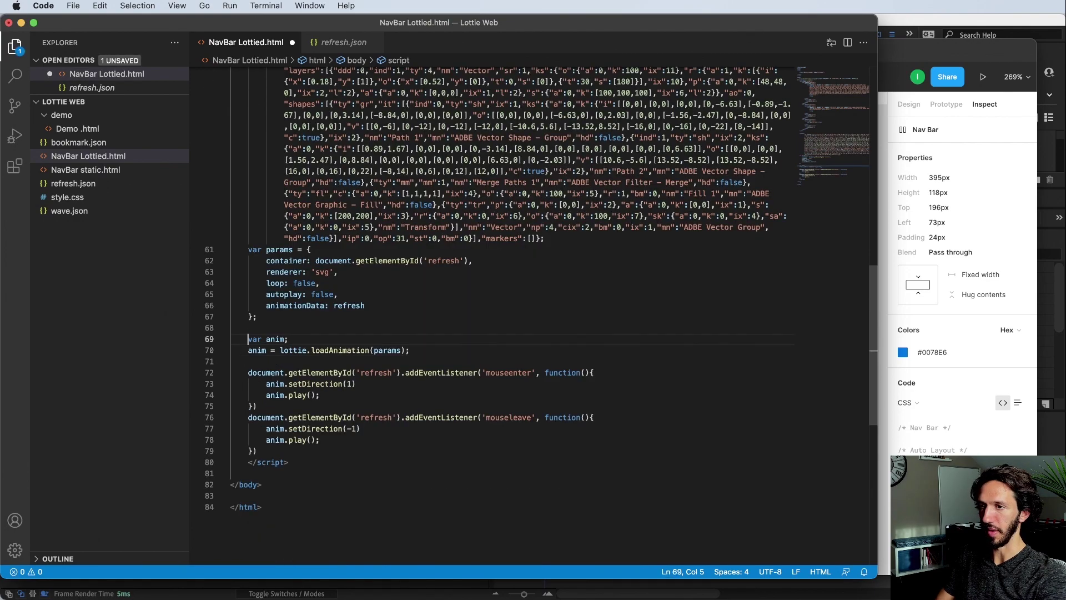
Step: Examine the loadAnimation call and the mouseenter and mouseleave listeners, and test the Refresh icon's hover animation in Chrome
{"action": "left_click_drag", "start_coordinate": [281, 351], "coordinate": [372, 358]}
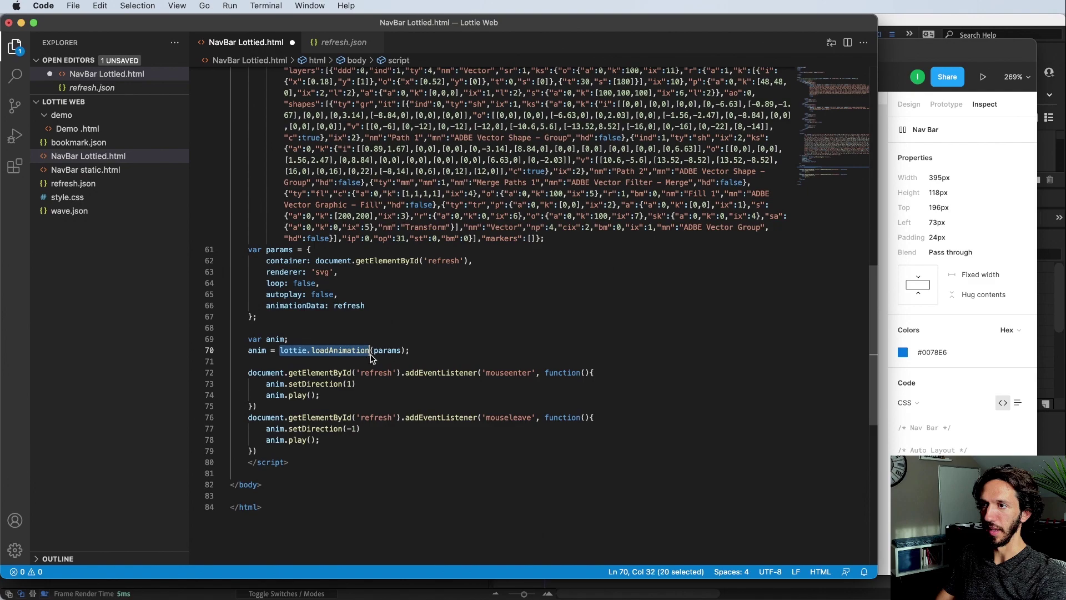
{"action": "left_click", "coordinate": [268, 255]}
{"action": "left_click_drag", "start_coordinate": [240, 372], "coordinate": [338, 396]}
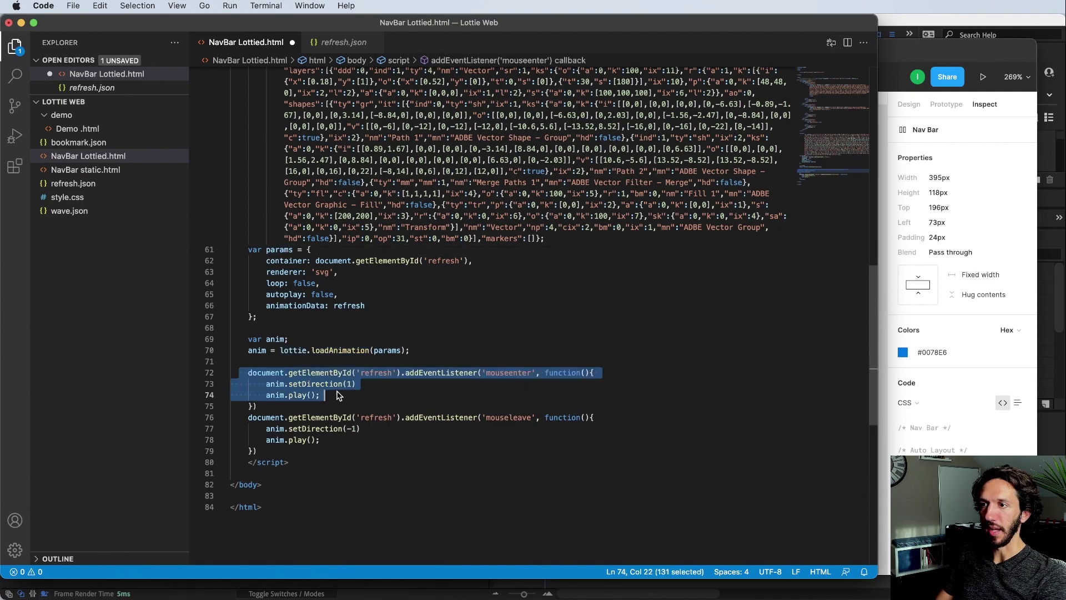
{"action": "left_click", "coordinate": [371, 399]}
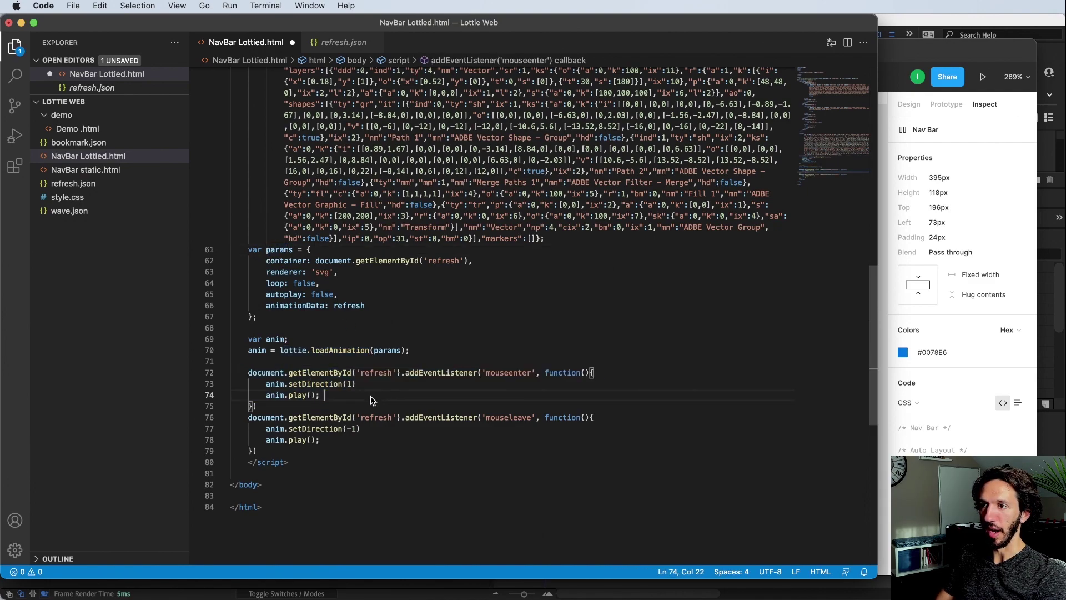
{"action": "left_click", "coordinate": [496, 375]}
{"action": "left_click", "coordinate": [366, 375]}
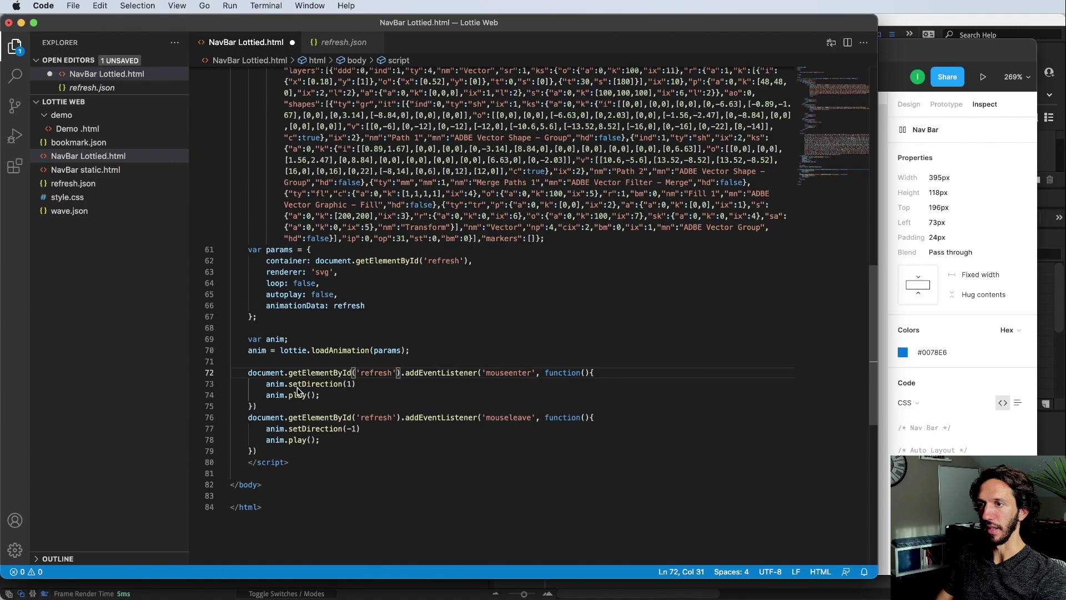
{"action": "left_click", "coordinate": [486, 420]}
{"action": "left_click", "coordinate": [326, 440]}
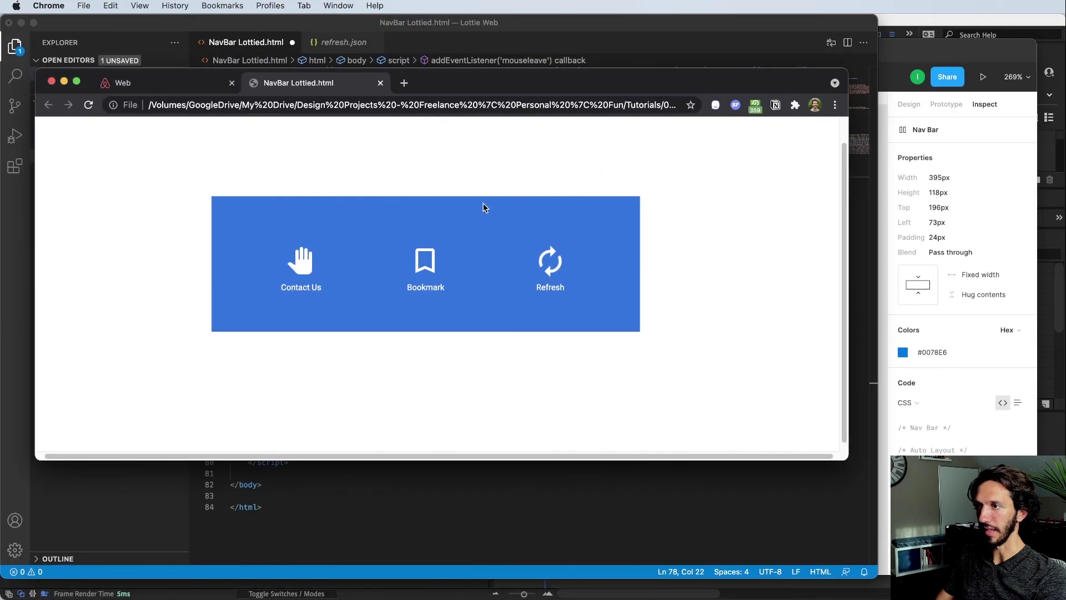
{"action": "mouse_move", "coordinate": [556, 265]}
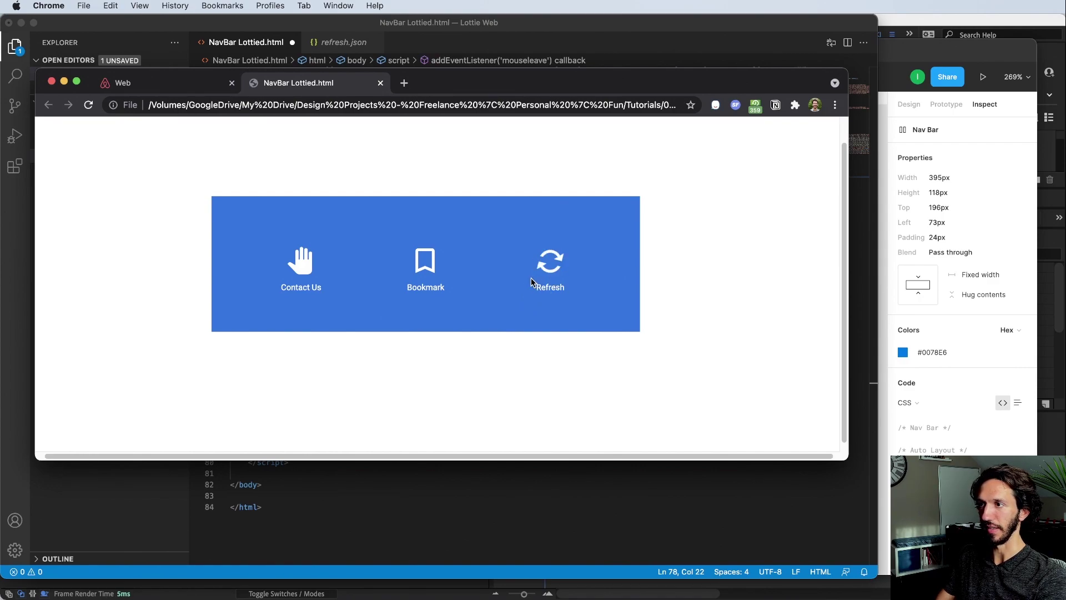
{"action": "key", "text": "super+Tab"}
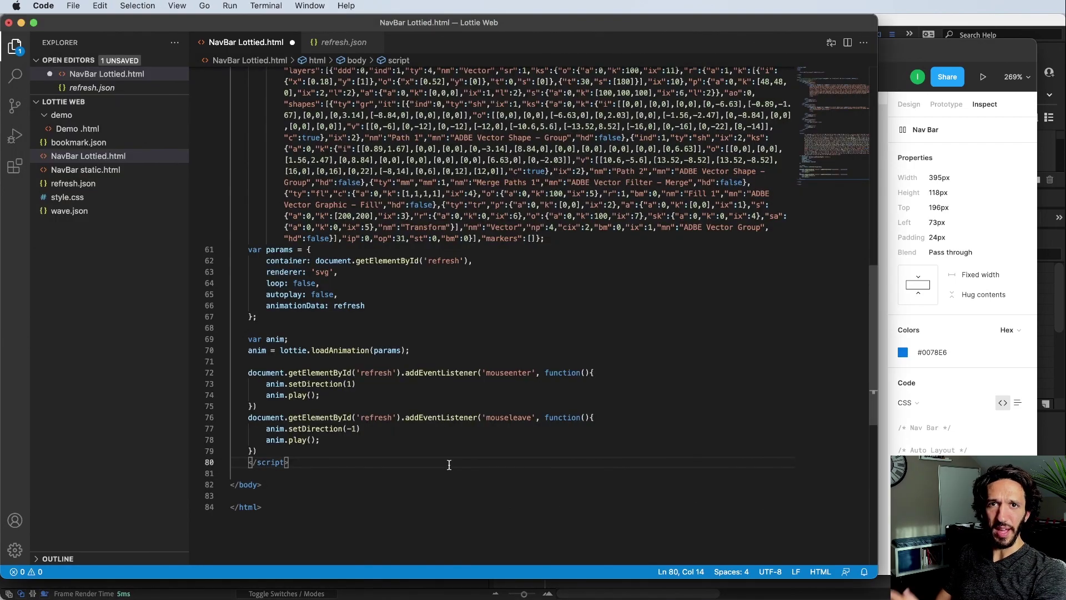
Step: Below the refresh variable in NavBar Lottied.html, start two new declarations, "var wave =" and "var bookmark ="
{"action": "scroll", "coordinate": [448, 357], "scroll_direction": "up", "scroll_amount": 10}
{"action": "left_click", "coordinate": [589, 512]}
{"action": "key", "text": "super+Left"}
{"action": "key", "text": "Return"}
{"action": "key", "text": "Return"}
{"action": "key", "text": "Up"}
{"action": "key", "text": "Up"}
{"action": "key", "text": "Tab"}
{"action": "key", "text": "Tab"}
{"action": "key", "text": "Tab"}
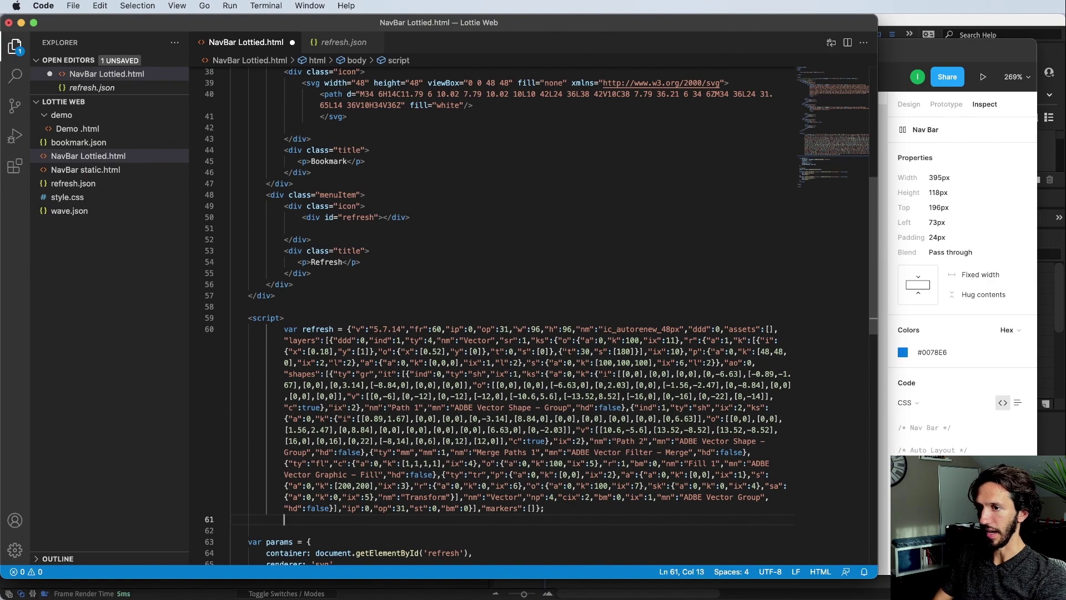
{"action": "key", "text": "Return"}
{"action": "type", "text": "var "}
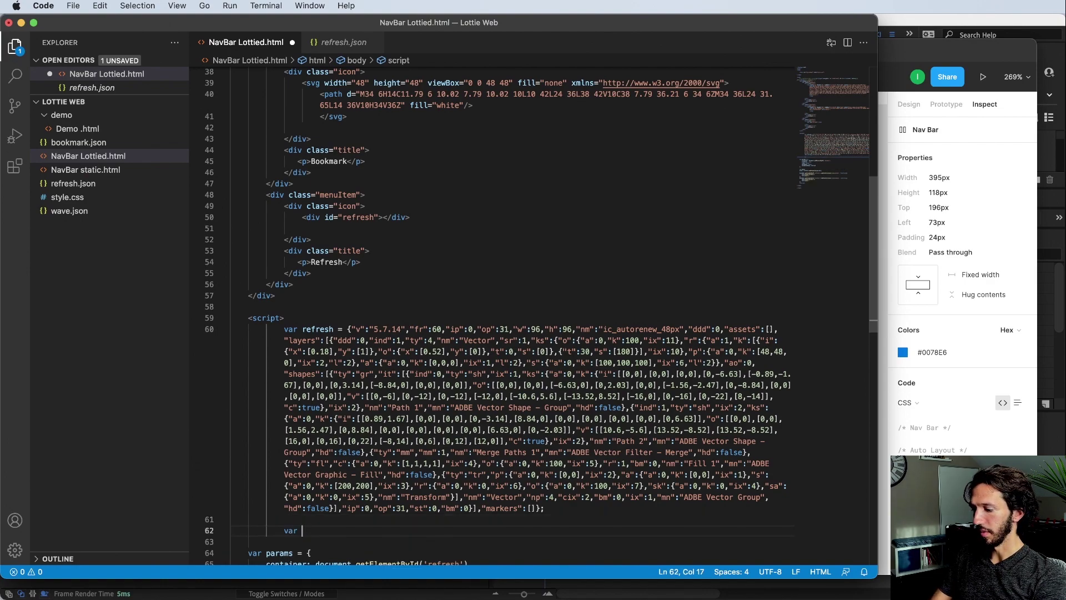
{"action": "type", "text": "wave ="}
{"action": "key", "text": "Return"}
{"action": "type", "text": "var bookmark ="}
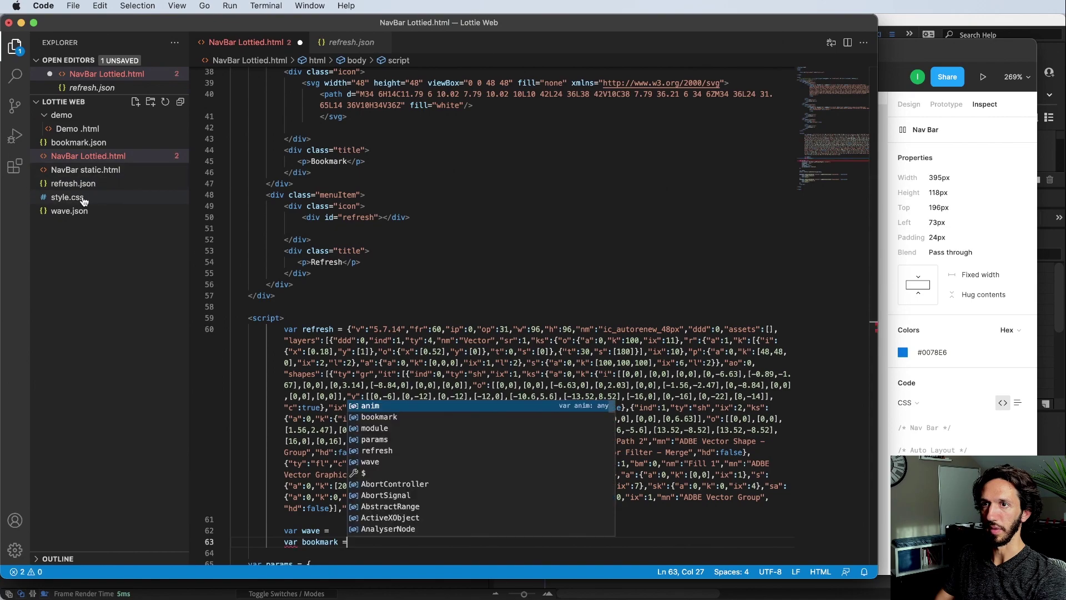
Step: Copy the full contents of wave.json into the wave variable in NavBar Lottied.html
{"action": "left_click", "coordinate": [69, 211]}
{"action": "key", "text": "super+a"}
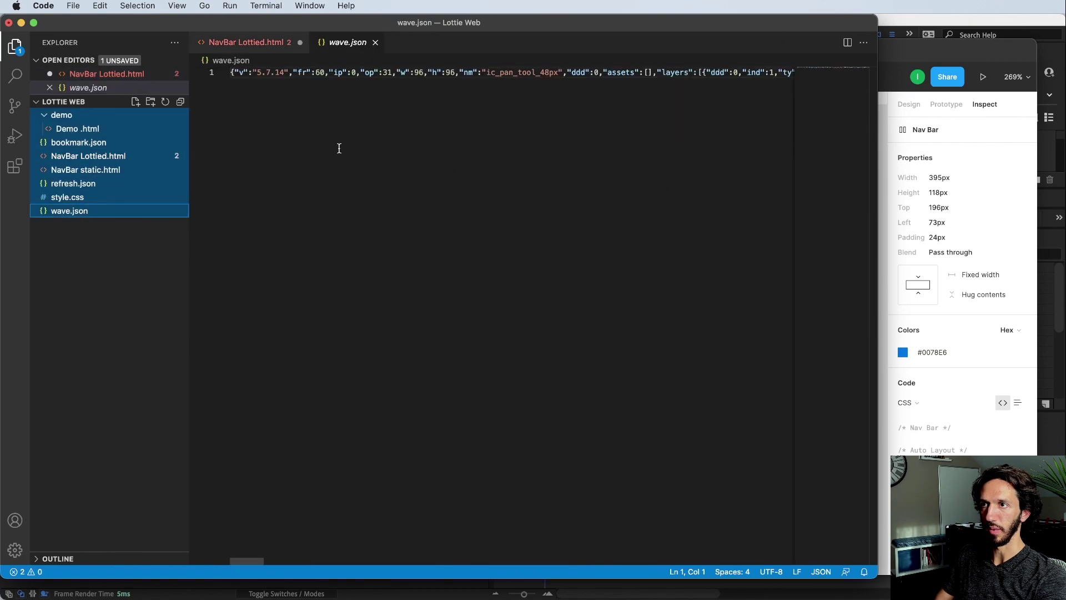
{"action": "left_click", "coordinate": [287, 131]}
{"action": "key", "text": "super+a"}
{"action": "left_click", "coordinate": [119, 84]}
{"action": "left_click", "coordinate": [120, 78]}
{"action": "key", "text": "super+v"}
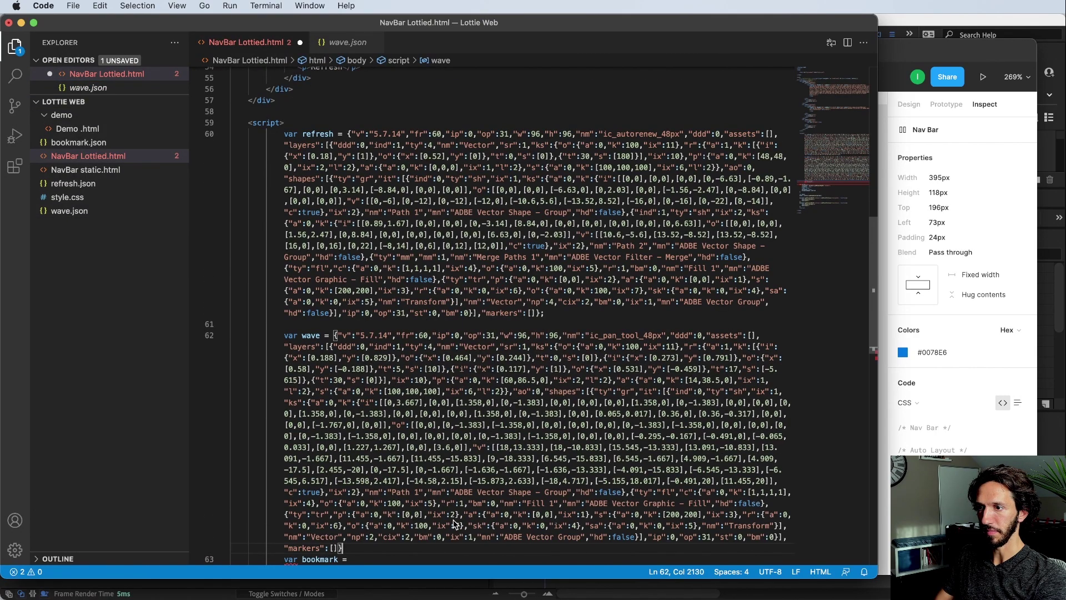
Step: Copy the full contents of bookmark.json into the bookmark variable and end the wave and bookmark declarations with semicolons
{"action": "key", "text": "Down"}
{"action": "left_click", "coordinate": [95, 141]}
{"action": "key", "text": "super+a"}
{"action": "left_click", "coordinate": [120, 85]}
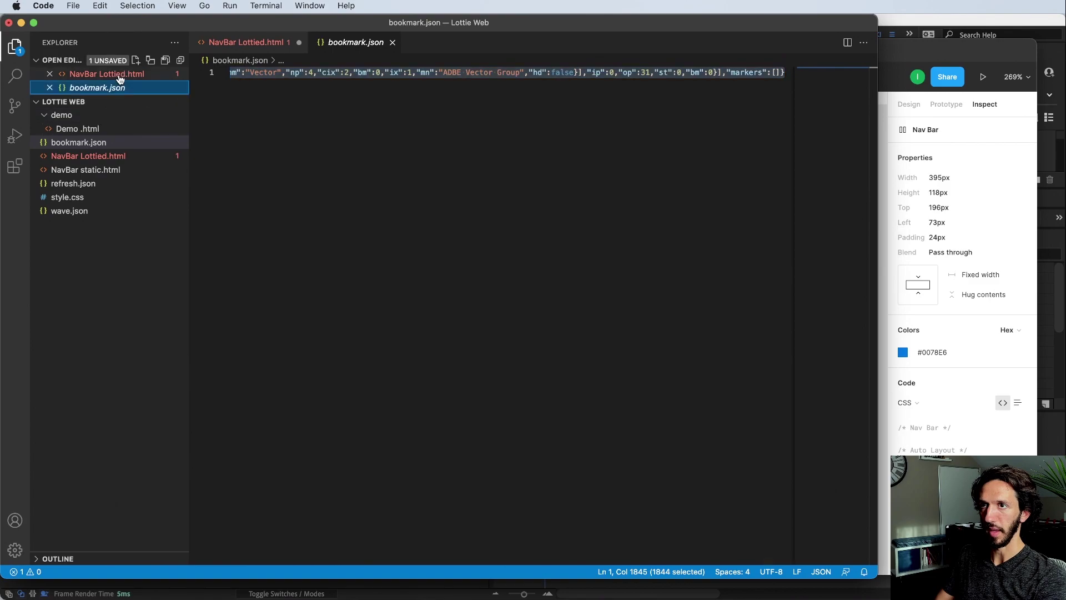
{"action": "key", "text": "super+c"}
{"action": "left_click", "coordinate": [120, 74]}
{"action": "key", "text": "super+v"}
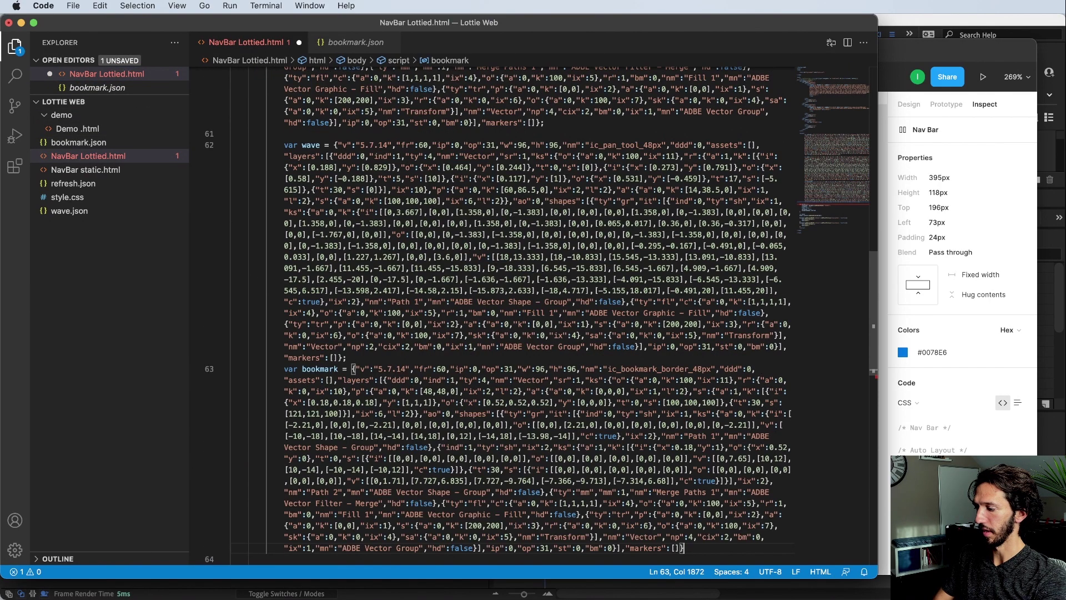
{"action": "left_click", "coordinate": [340, 335]}
Step: Remove the blank line between the animation data variables and rename the params and anim declarations refreshSettings and refreshAnim
{"action": "scroll", "coordinate": [408, 349], "scroll_direction": "up", "scroll_amount": 4}
{"action": "left_click", "coordinate": [320, 97]}
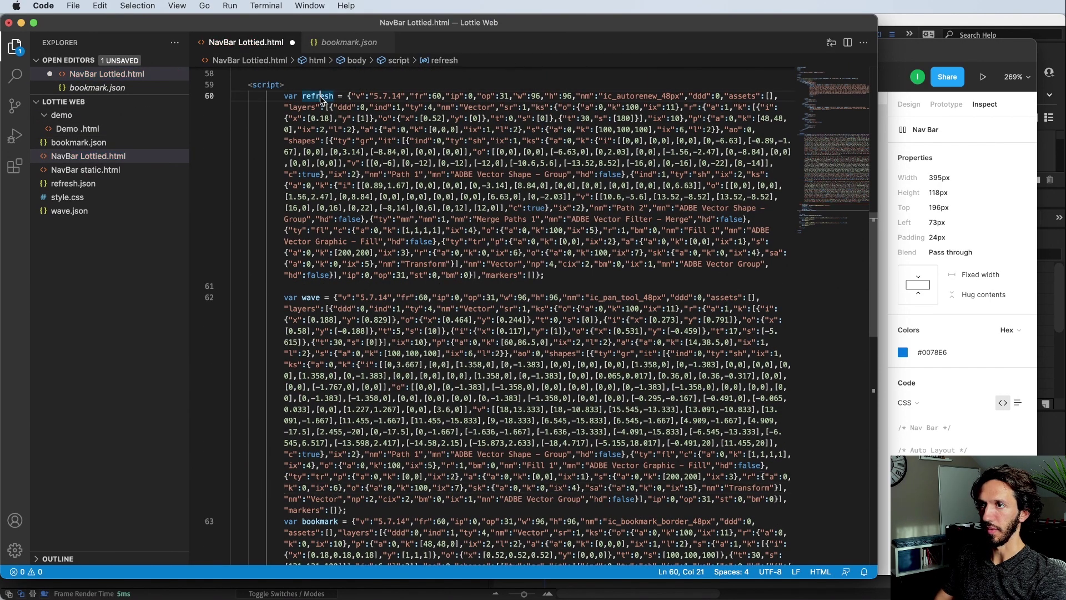
{"action": "left_click", "coordinate": [312, 298]}
{"action": "left_click", "coordinate": [324, 522]}
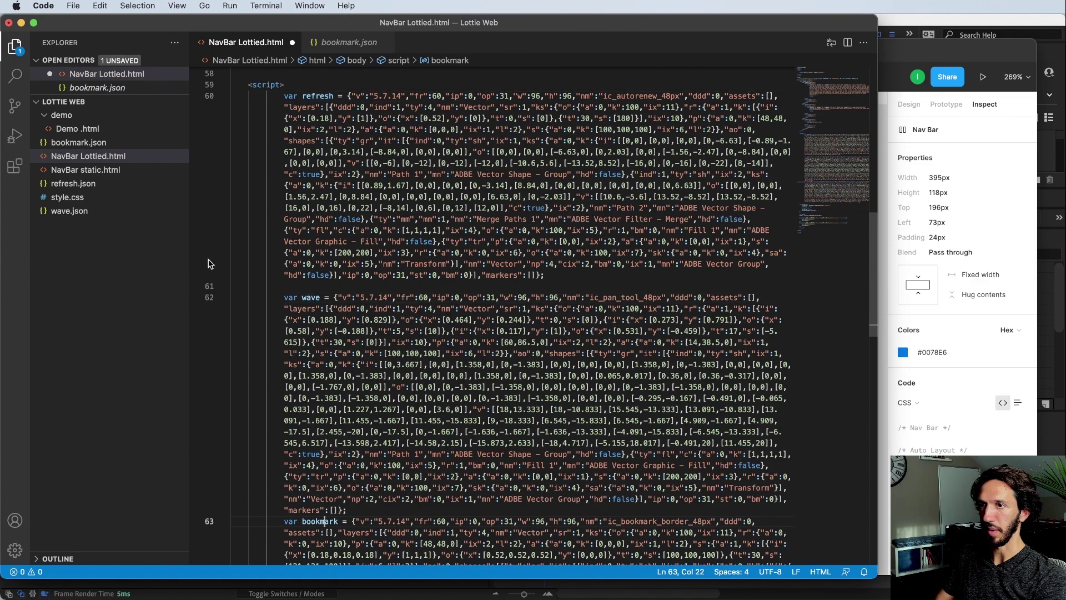
{"action": "scroll", "coordinate": [215, 219], "scroll_direction": "up", "scroll_amount": 2}
{"action": "left_click", "coordinate": [722, 352]}
{"action": "key", "text": "Down"}
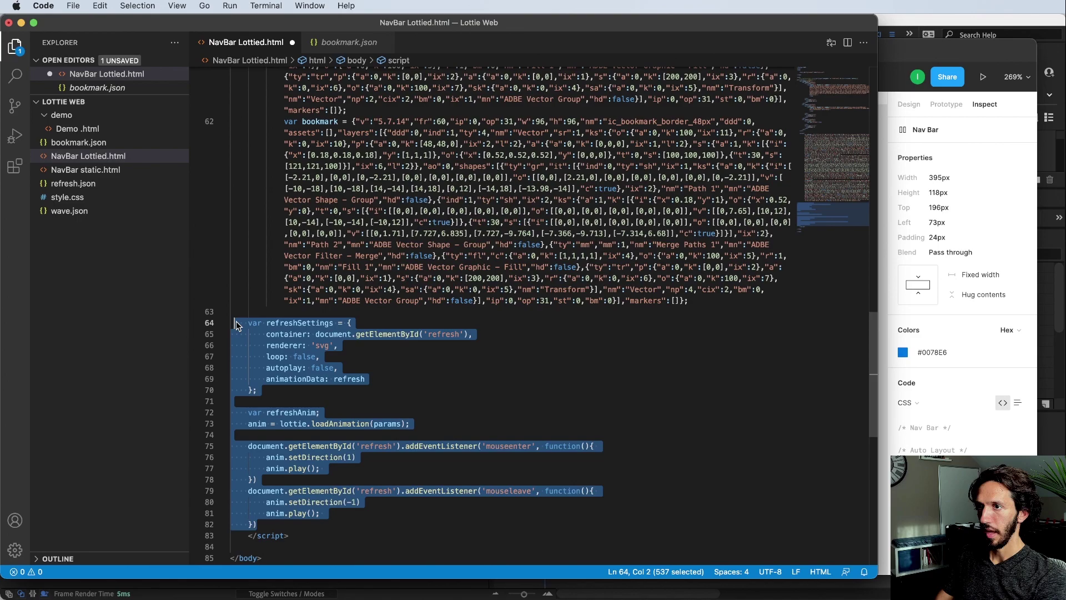
{"action": "scroll", "coordinate": [343, 491], "scroll_direction": "down", "scroll_amount": 1}
{"action": "left_click", "coordinate": [343, 489]}
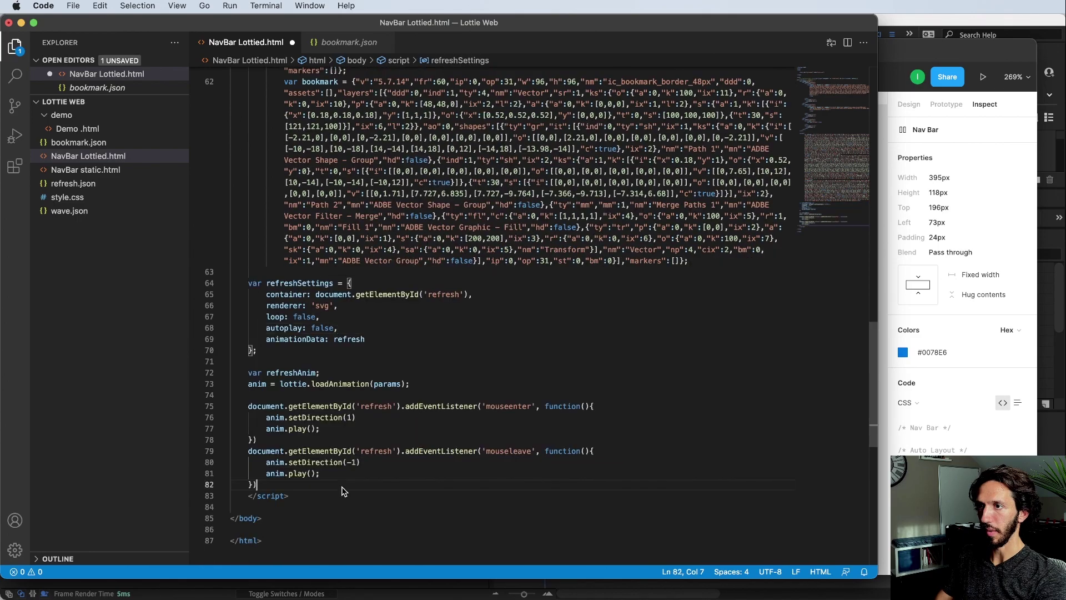
Step: Delete the static SVG markup from the icon containers of the Bookmark and Contact Us menu items
{"action": "scroll", "coordinate": [353, 490], "scroll_direction": "up", "scroll_amount": 15}
{"action": "left_click_drag", "start_coordinate": [371, 412], "coordinate": [207, 382]}
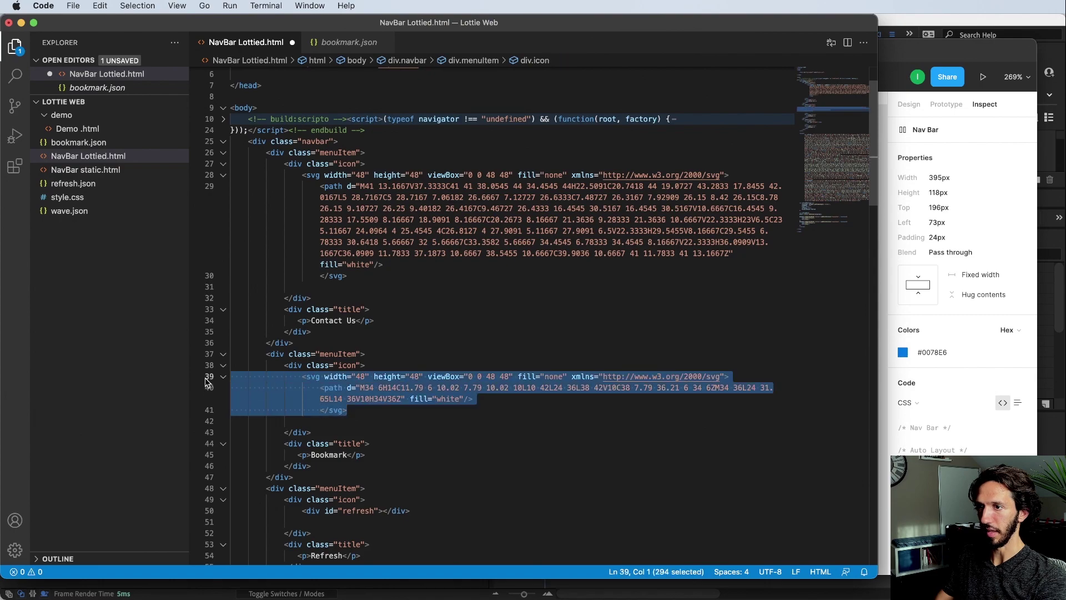
{"action": "key", "text": "BackSpace"}
{"action": "key", "text": "BackSpace"}
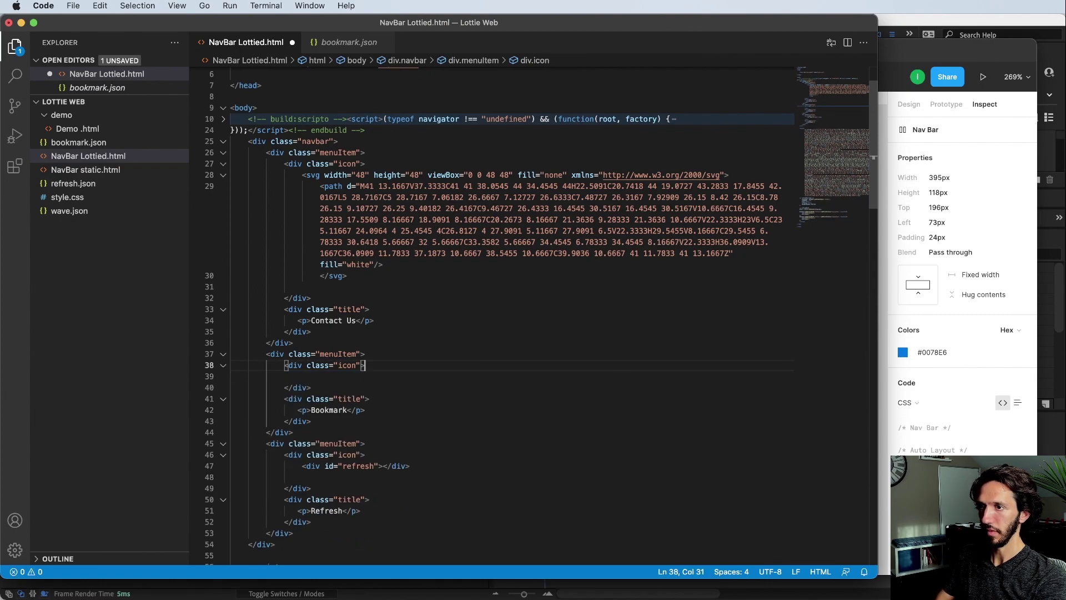
{"action": "left_click_drag", "start_coordinate": [369, 276], "coordinate": [231, 176]}
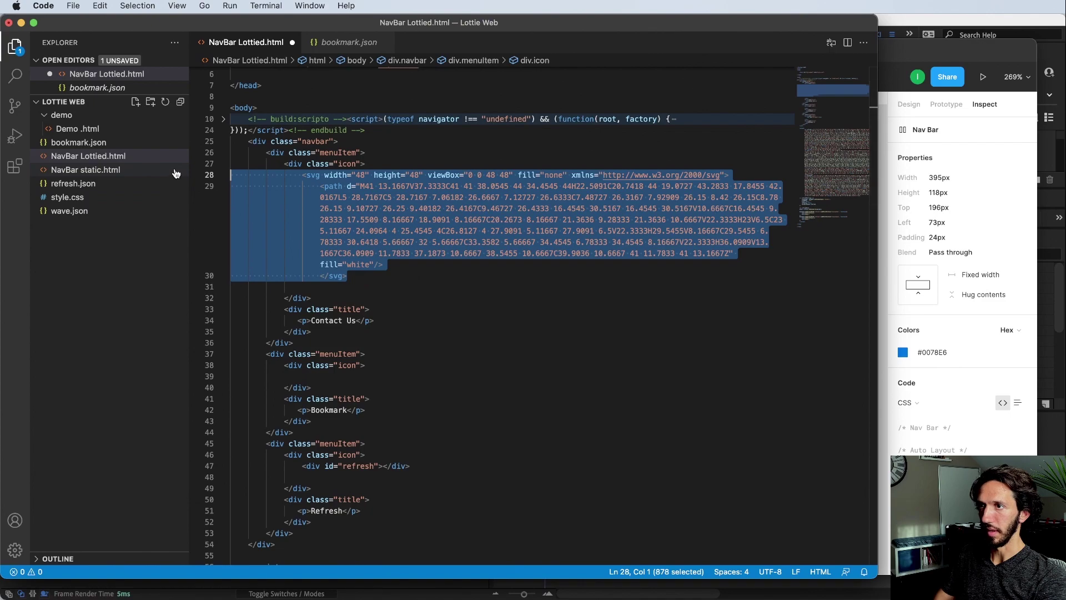
{"action": "key", "text": "BackSpace"}
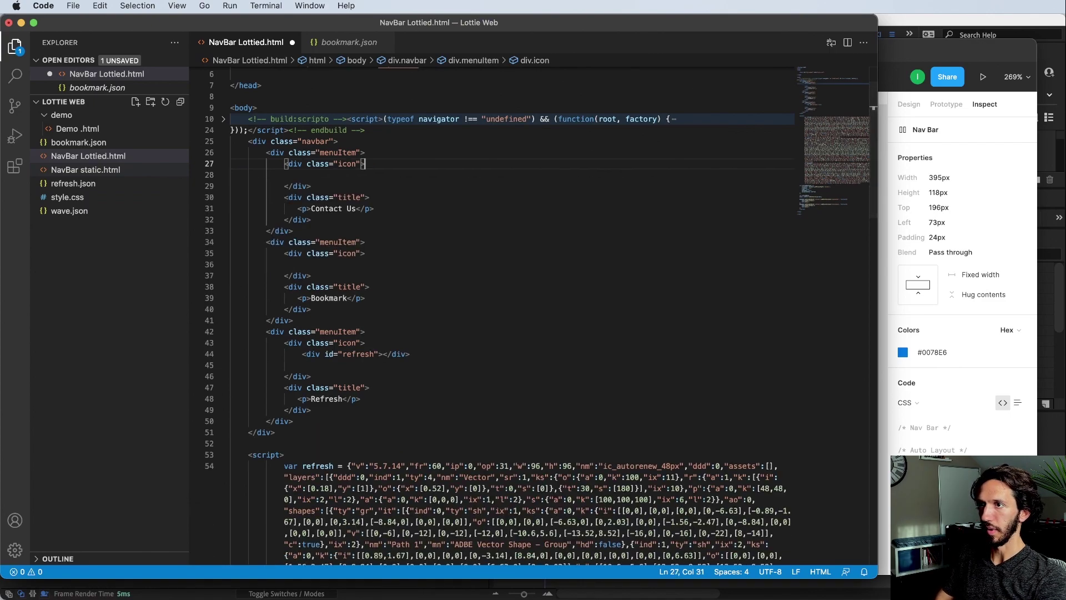
Step: Insert <div id="wave"></div> inside the icon container of the Contact Us menu item
{"action": "type", "text": "<dvi"}
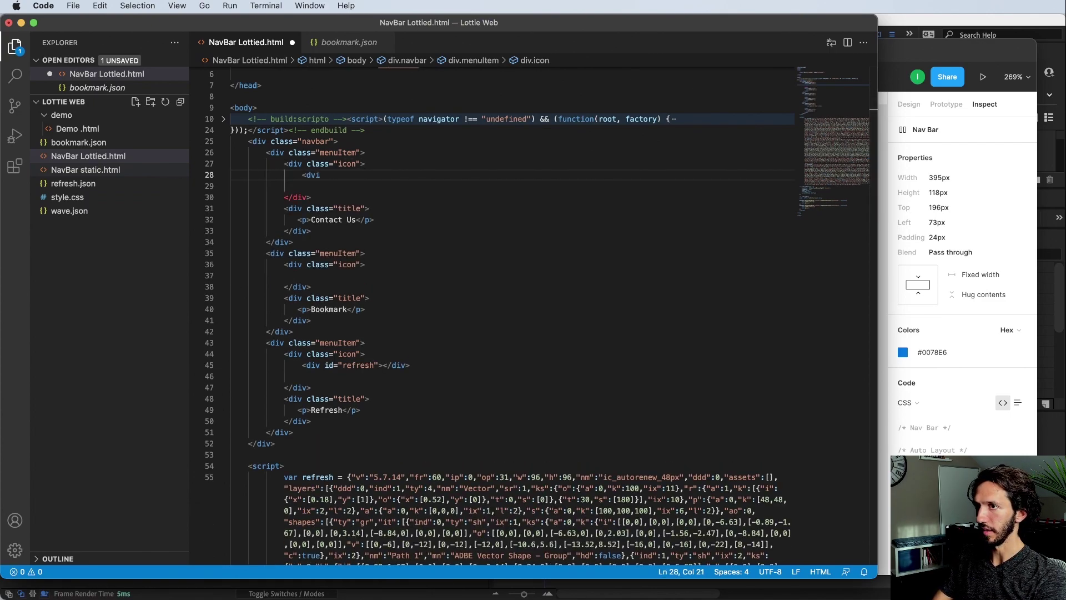
{"action": "key", "text": "BackSpace"}
{"action": "key", "text": "BackSpace"}
{"action": "type", "text": "iv"}
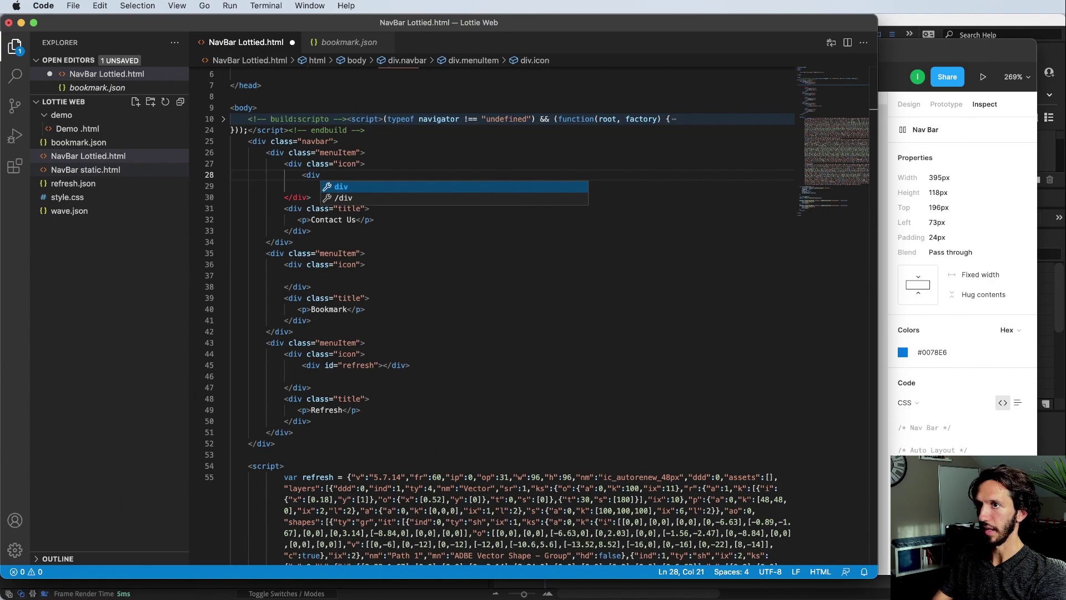
{"action": "type", "text": " id"}
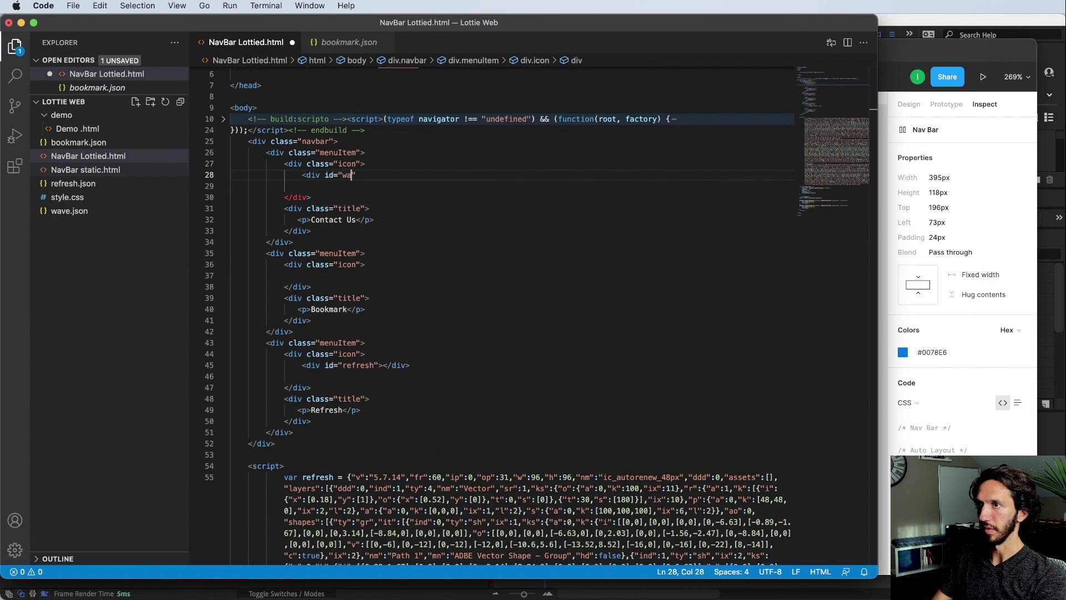
{"action": "type", "text": "=\"wave\""}
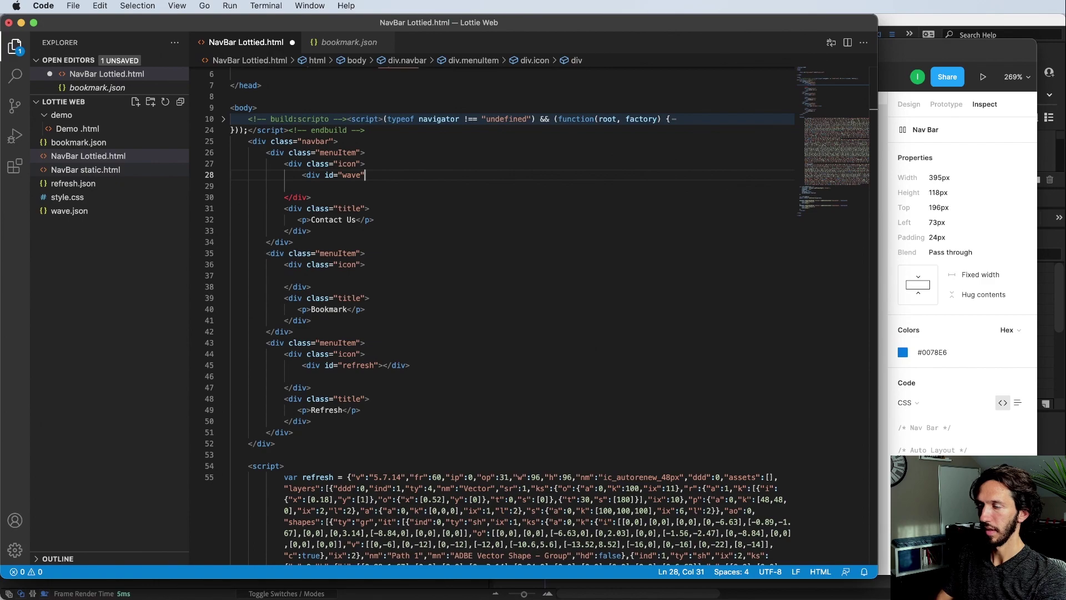
{"action": "type", "text": "></"}
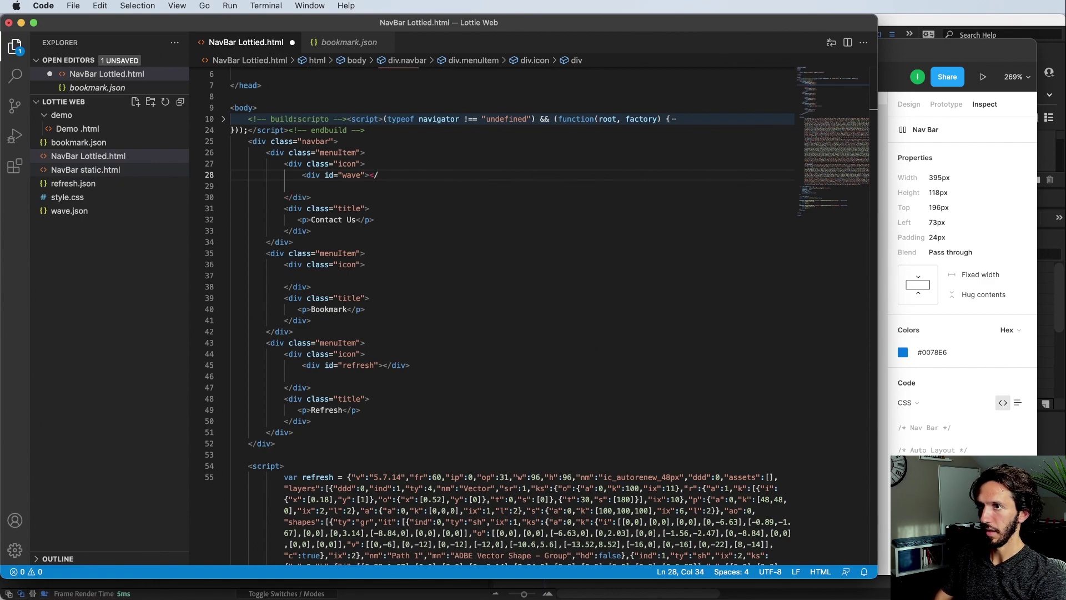
{"action": "type", "text": "div>"}
Step: Add a copy of the id div to the Bookmark item's icon container and set its id to "bookmark"
{"action": "left_click", "coordinate": [327, 275]}
{"action": "key", "text": "super+v"}
{"action": "key", "text": "alt+Left"}
{"action": "key", "text": "alt+Left"}
{"action": "key", "text": "alt+shift+Right"}
{"action": "key", "text": "BackSpace"}
{"action": "type", "text": "bookmark"}
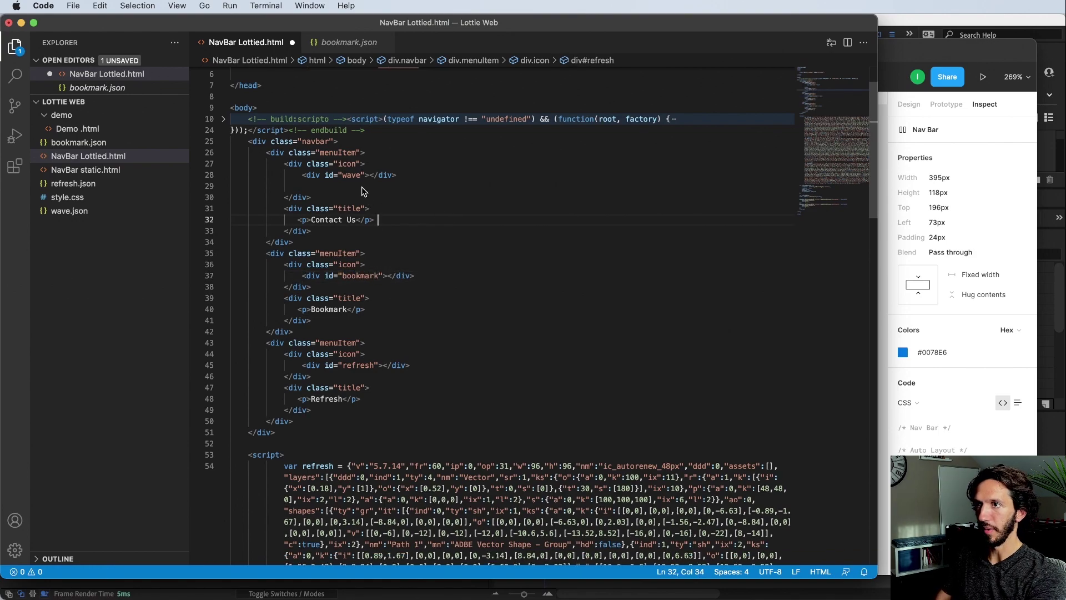
Step: Remove the leftover blank line below the wave div in the Contact Us icon container
{"action": "left_click", "coordinate": [363, 188]}
{"action": "key", "text": "BackSpace"}
{"action": "key", "text": "BackSpace"}
{"action": "key", "text": "BackSpace"}
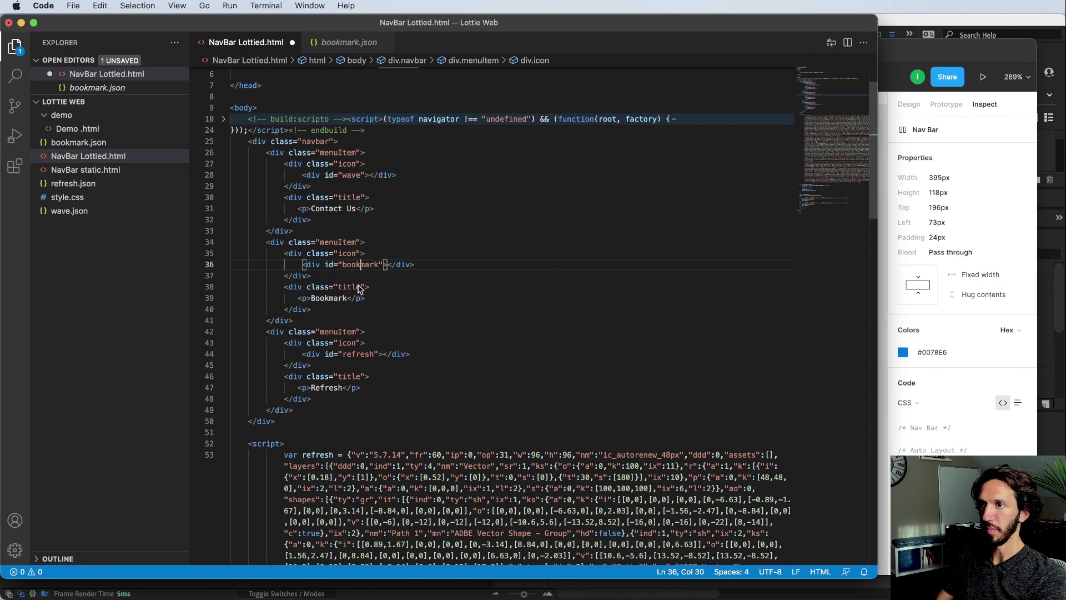
Step: Compare the icon div ids with the names of the refresh, wave and bookmark data variables in the script
{"action": "left_click", "coordinate": [454, 300]}
{"action": "scroll", "coordinate": [454, 301], "scroll_direction": "down", "scroll_amount": 10}
{"action": "scroll", "coordinate": [454, 301], "scroll_direction": "down", "scroll_amount": 3}
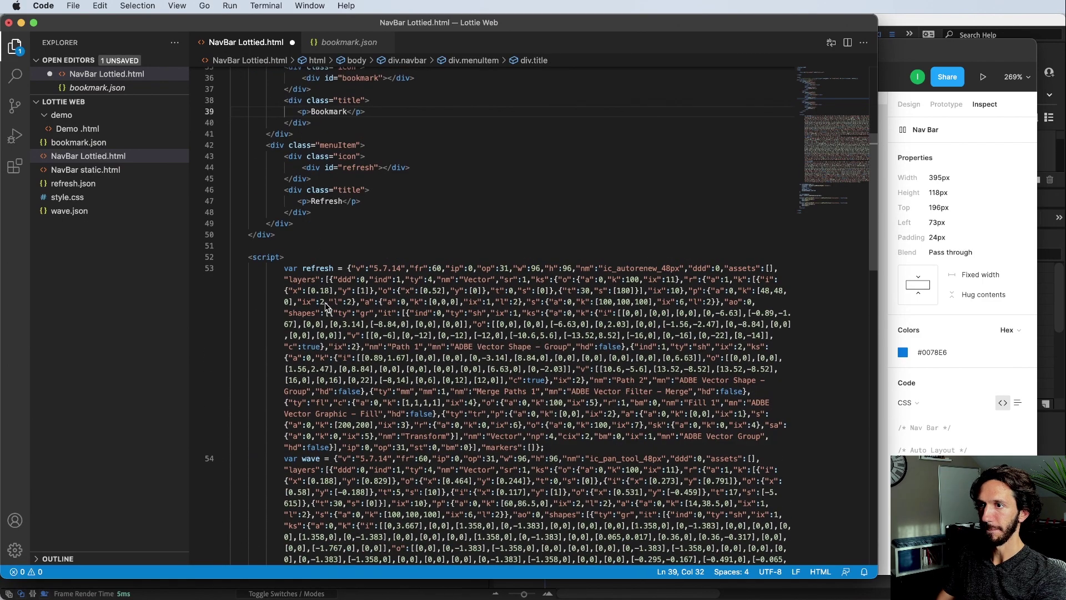
{"action": "left_click", "coordinate": [319, 262]}
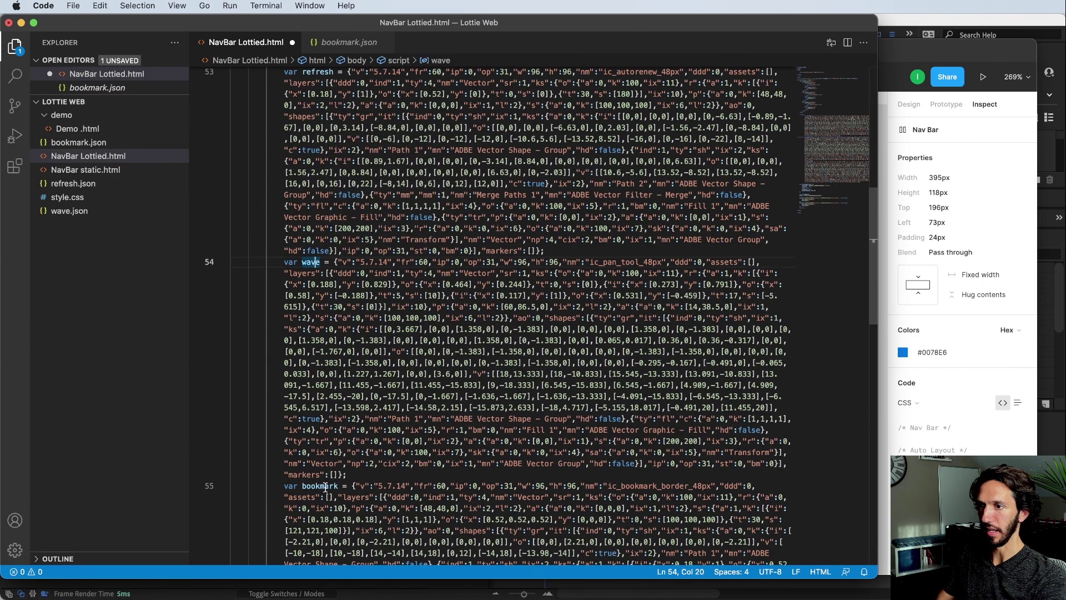
{"action": "left_click", "coordinate": [325, 487]}
{"action": "scroll", "coordinate": [424, 421], "scroll_direction": "down", "scroll_amount": 15}
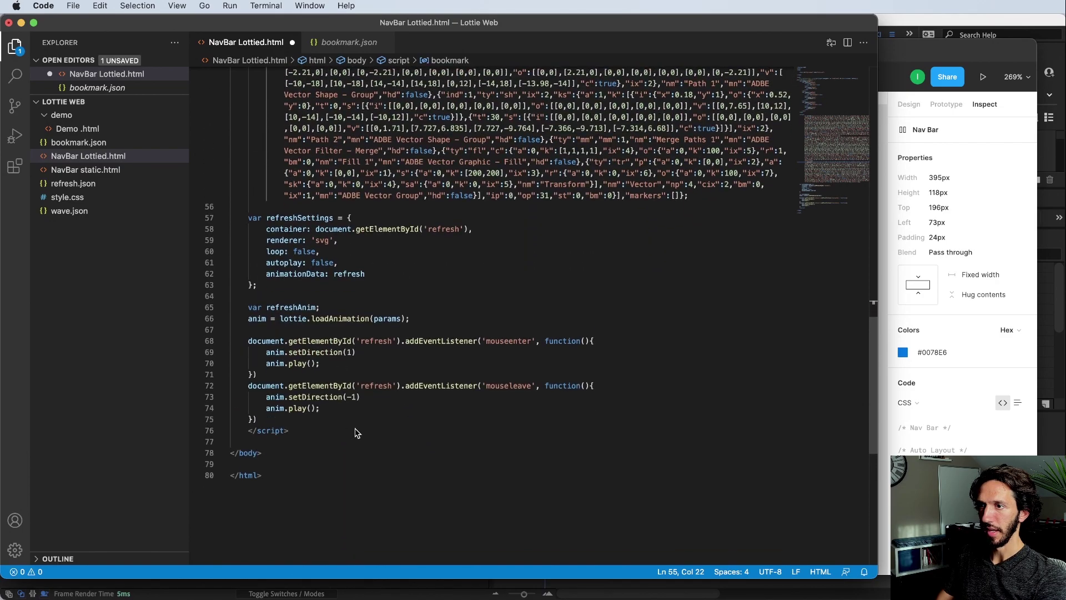
Step: Update the refresh code's references to refreshSettings and refreshAnim, and duplicate its settings, animation and hover listener code below the original
{"action": "left_click_drag", "start_coordinate": [257, 419], "coordinate": [211, 222]}
{"action": "left_click", "coordinate": [411, 420]}
{"action": "key", "text": "Return"}
{"action": "key", "text": "super+z"}
{"action": "key", "text": "super+z"}
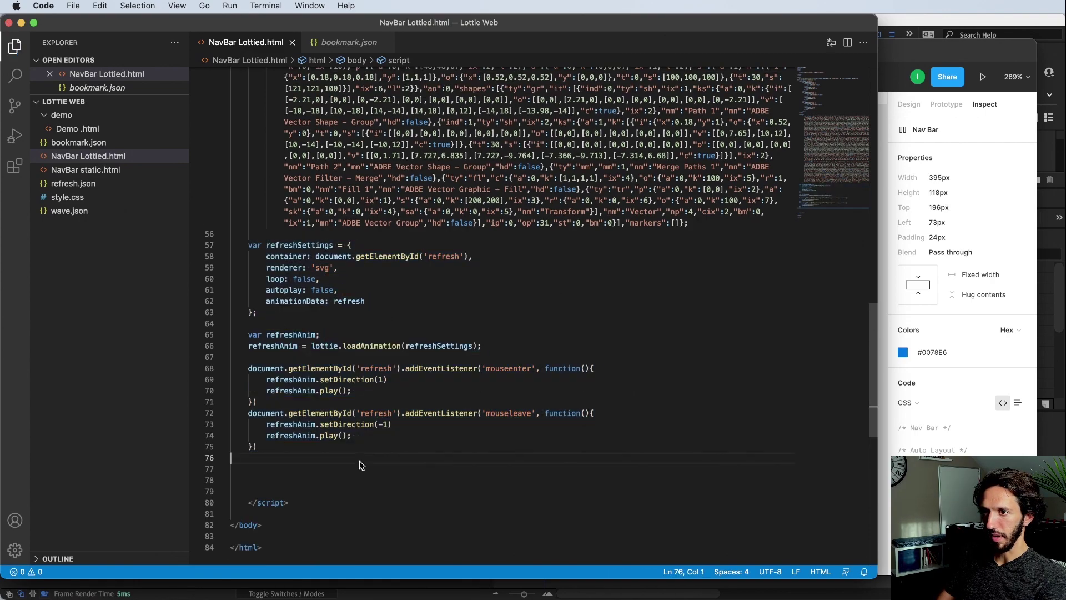
{"action": "key", "text": "Return"}
{"action": "key", "text": "Return"}
{"action": "key", "text": "Return"}
{"action": "type", "text": "var refreshSettings = {         container: document.getElementById('refresh'),         renderer: 'svg',         loop: false,         autoplay: false,         animationData: refresh     };      var refreshAnim;     refreshAnim = lottie.loadAnimation(refreshSettings);      document.getElementById('refresh').addEventListener('mouseenter', function(){         refreshAnim.setDirection(1)         refreshAnim.play();     })     document.getElementById('refresh').addEventListener('mouseleave', function(){         refreshAnim.setDirection(-1)         refreshAnim.play();     })"}
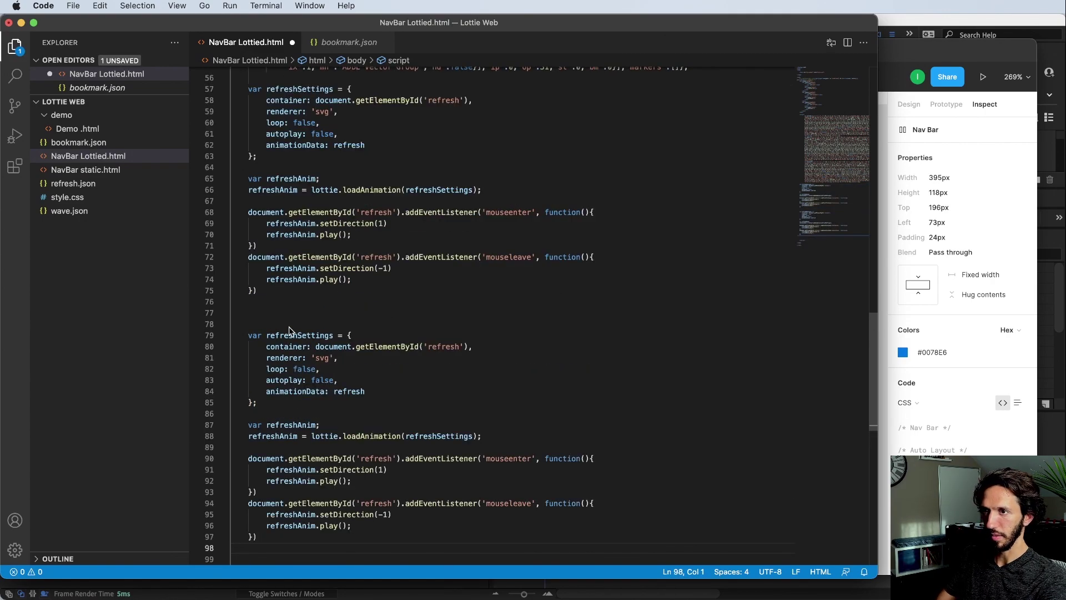
Step: Replace every "refresh" in the duplicated code block with "wave" and save the file
{"action": "left_click_drag", "start_coordinate": [267, 335], "coordinate": [298, 336]}
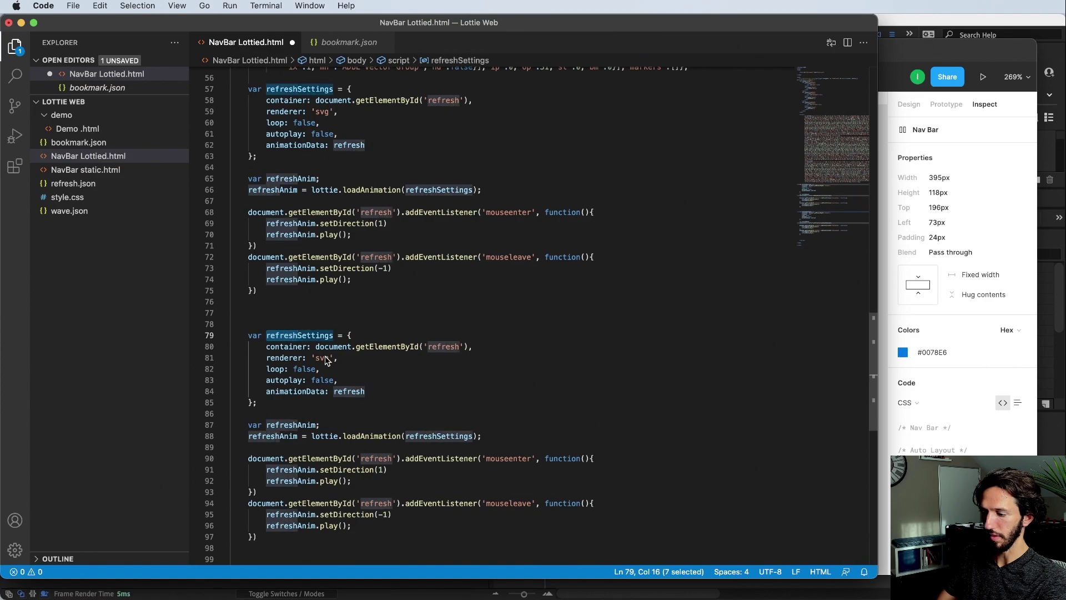
{"action": "key", "text": "super+d"}
{"action": "key", "text": "super+d"}
{"action": "key", "text": "super+d"}
{"action": "key", "text": "super+d"}
{"action": "key", "text": "super+d"}
{"action": "key", "text": "super+d"}
{"action": "key", "text": "super+d"}
{"action": "key", "text": "super+d"}
{"action": "key", "text": "super+d"}
{"action": "key", "text": "super+d"}
{"action": "key", "text": "super+d"}
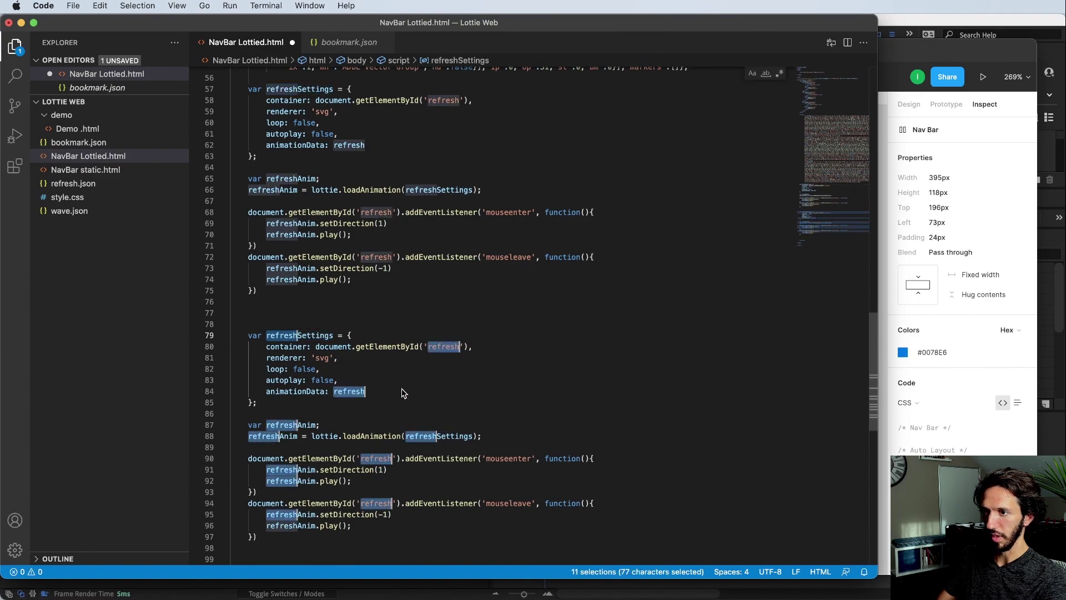
{"action": "type", "text": "wave"}
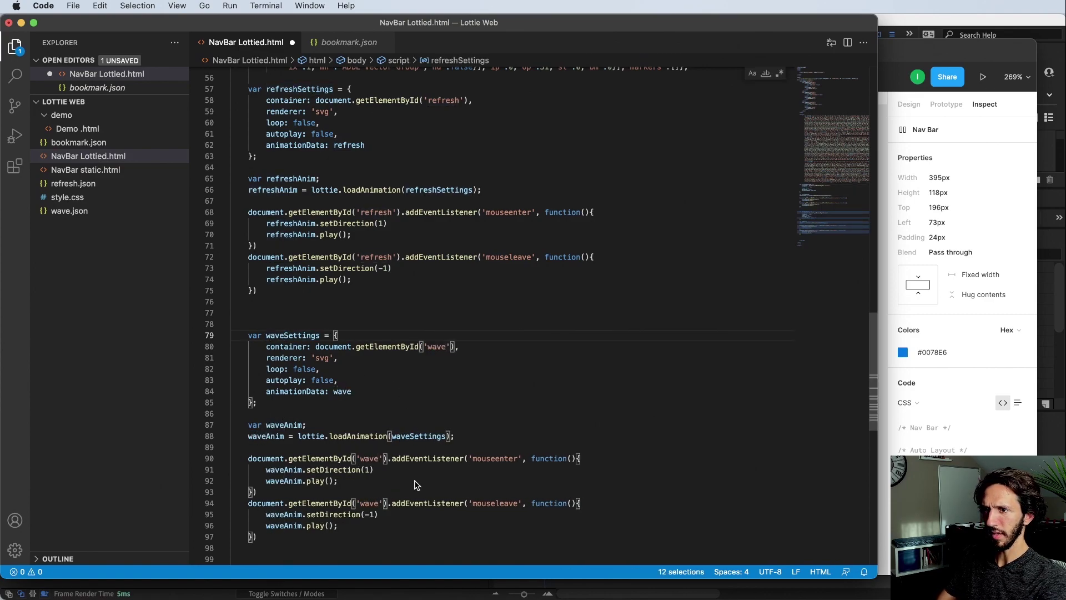
{"action": "key", "text": "super+s"}
Step: Duplicate the whole wave settings, animation and hover listener block just above the closing script tag
{"action": "left_click", "coordinate": [373, 530]}
{"action": "left_click_drag", "start_coordinate": [373, 536], "coordinate": [228, 336]}
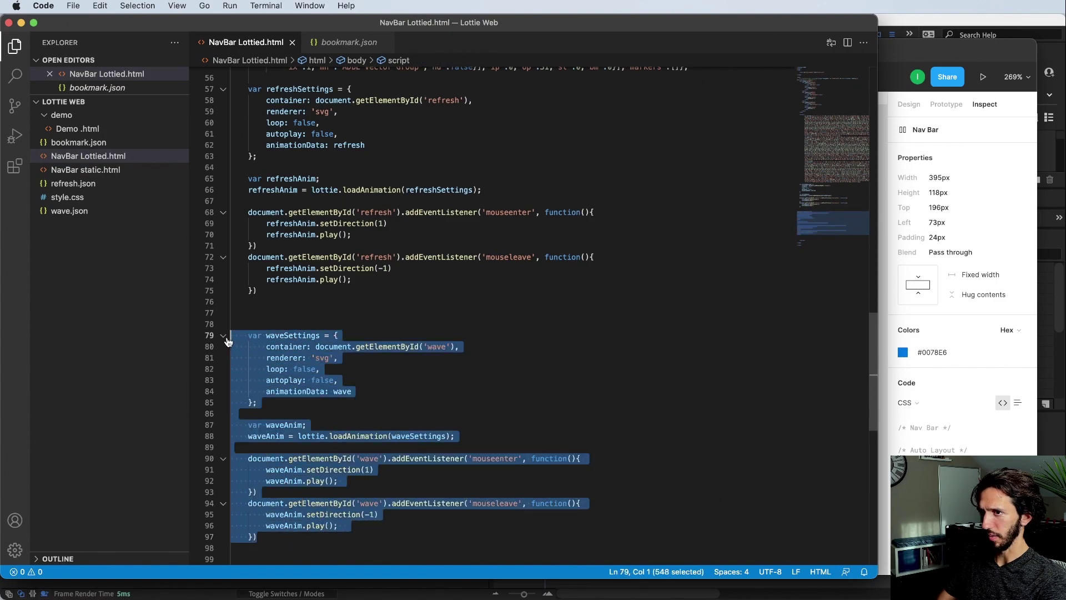
{"action": "scroll", "coordinate": [445, 374], "scroll_direction": "down", "scroll_amount": 6}
{"action": "key", "text": "super+c"}
{"action": "scroll", "coordinate": [445, 375], "scroll_direction": "down", "scroll_amount": 5}
{"action": "scroll", "coordinate": [364, 302], "scroll_direction": "up", "scroll_amount": 3}
{"action": "left_click", "coordinate": [320, 231]}
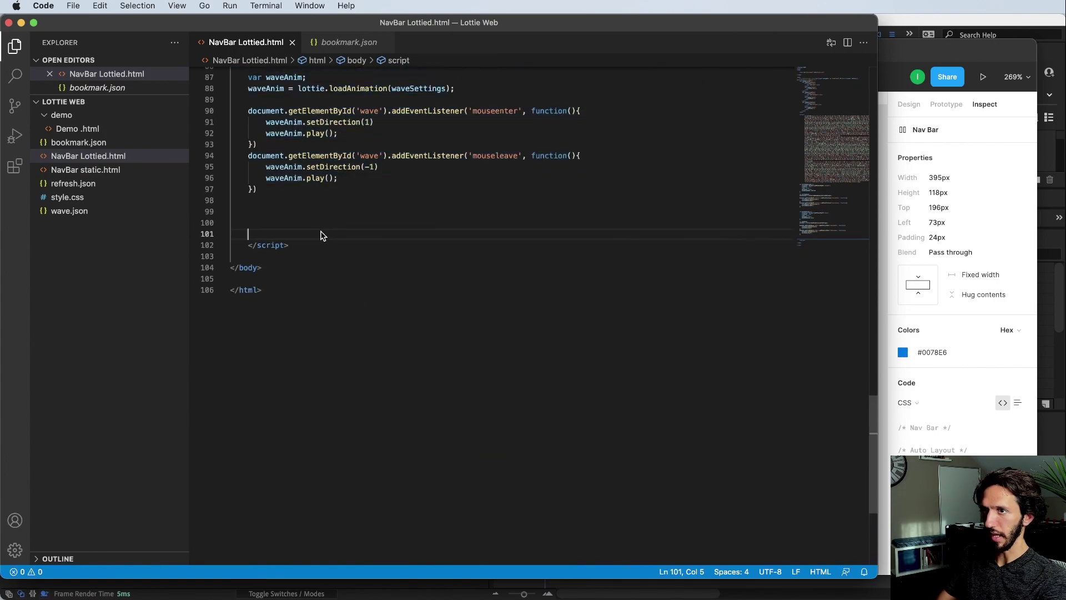
{"action": "key", "text": "super+v"}
{"action": "key", "text": "Return"}
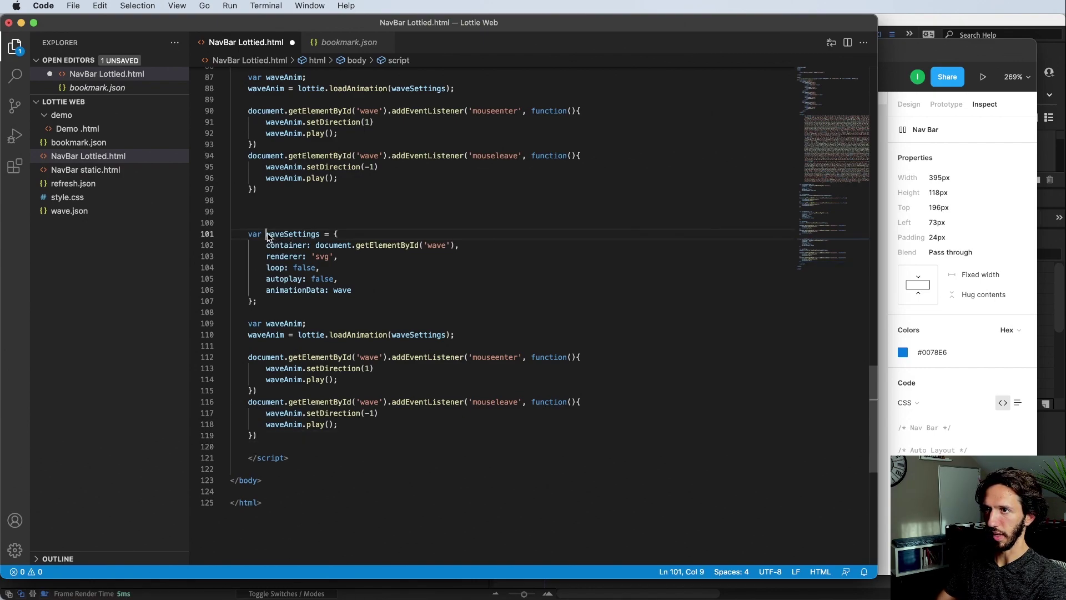
Step: Replace every "wave" in the last code block with "bookmark"
{"action": "left_click_drag", "start_coordinate": [266, 236], "coordinate": [285, 236]}
{"action": "key", "text": "super+d"}
{"action": "key", "text": "super+d"}
{"action": "key", "text": "super+d"}
{"action": "key", "text": "super+d"}
{"action": "key", "text": "super+d"}
{"action": "key", "text": "super+d"}
{"action": "key", "text": "super+d"}
{"action": "key", "text": "super+d"}
{"action": "key", "text": "super+d"}
{"action": "key", "text": "super+d"}
{"action": "key", "text": "super+d"}
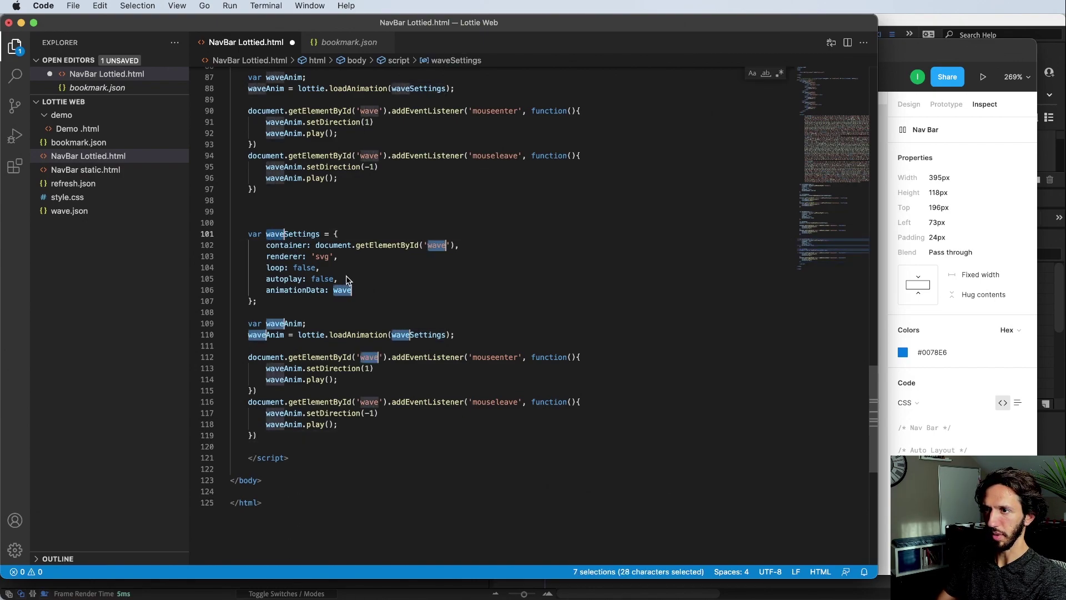
{"action": "type", "text": "bookmark"}
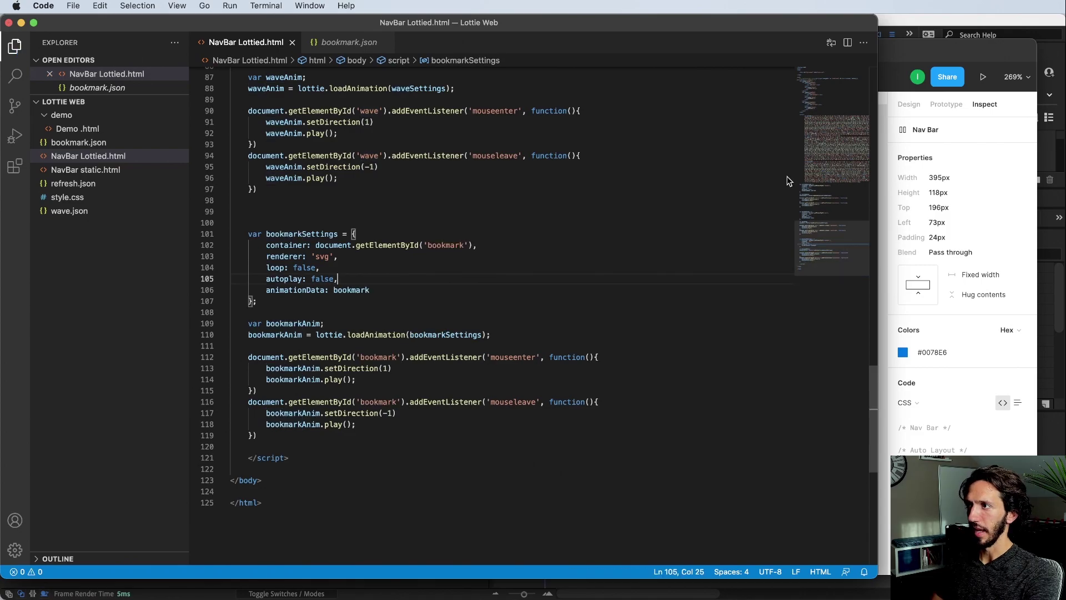